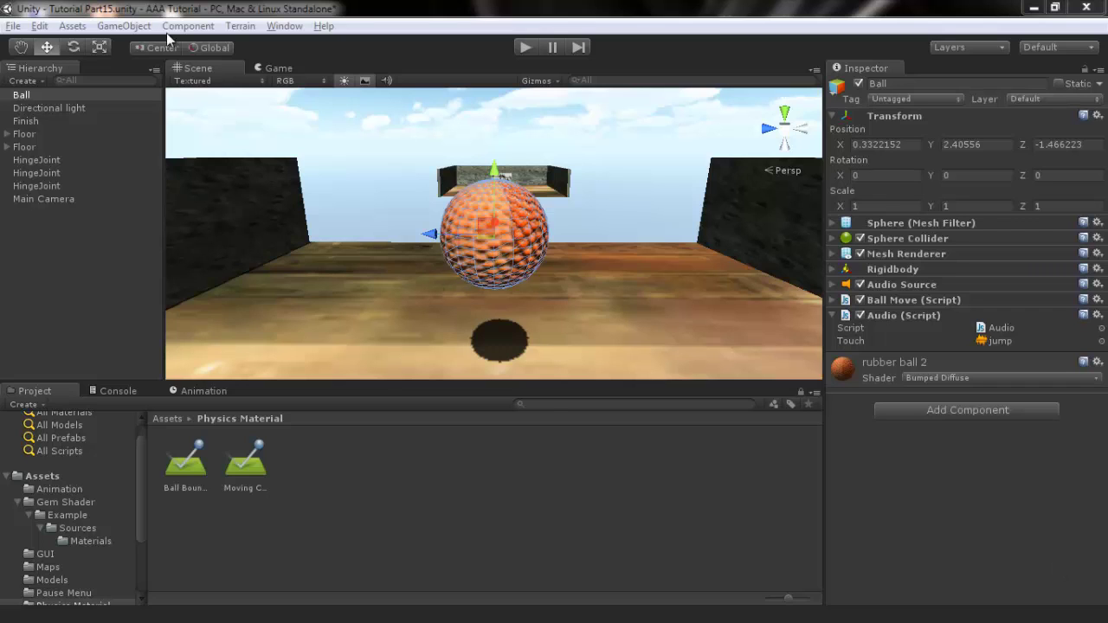
Step: Select the first HingeJoint plank in the scene hierarchy and frame it in the Scene view
click(48, 160)
key(f)
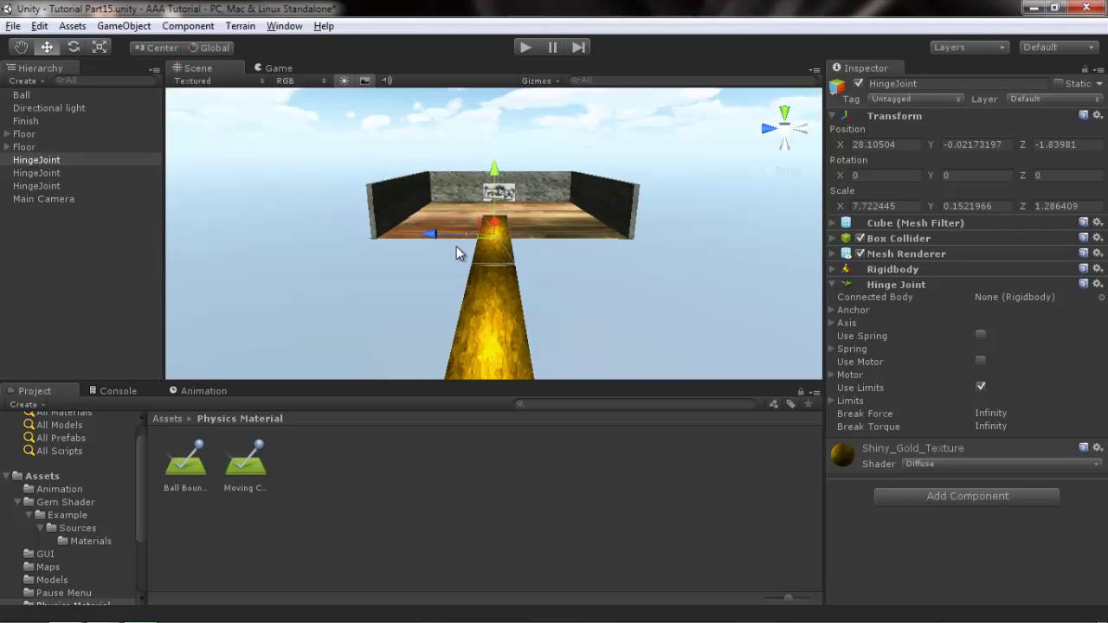
scroll(456, 246, down, 3)
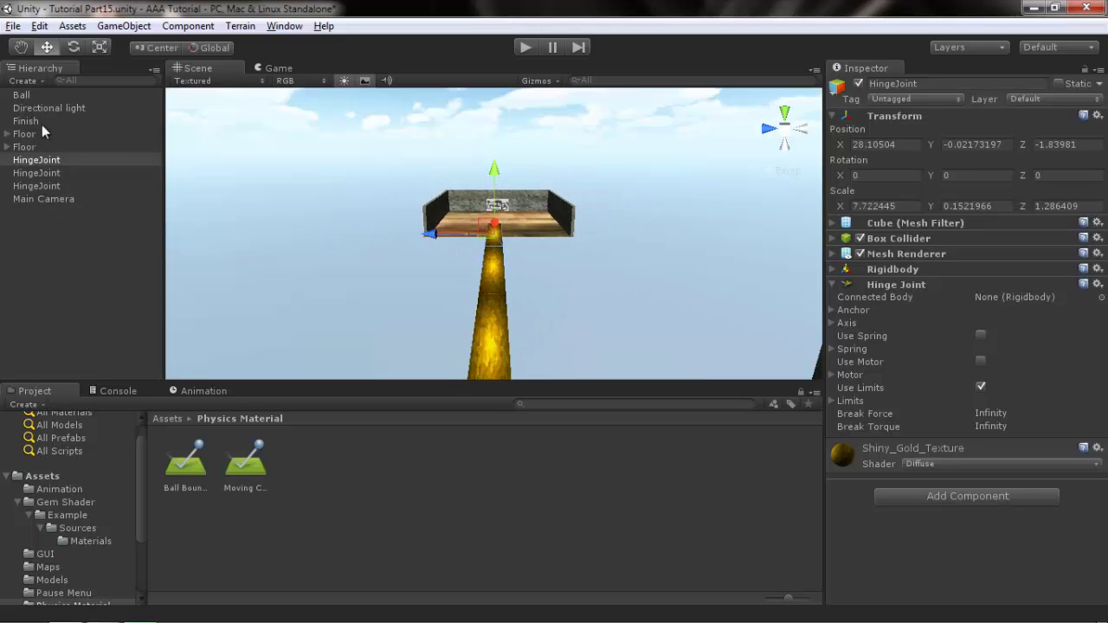
Step: Run the game, roll the ball towards the hinged planks to test how they behave, and stop the game
click(524, 48)
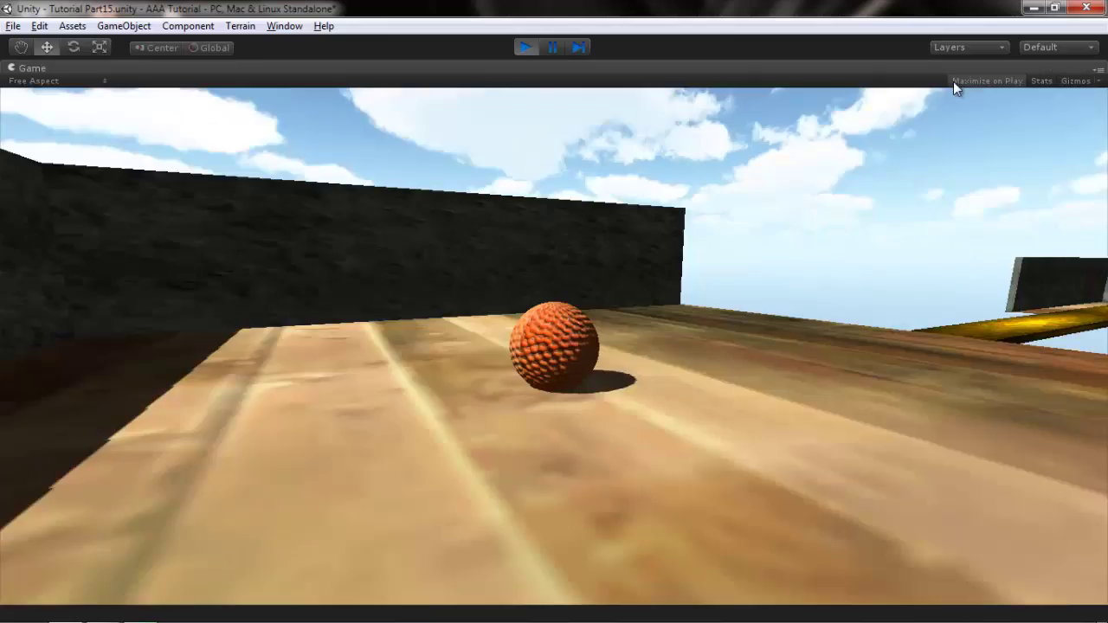
key(w)
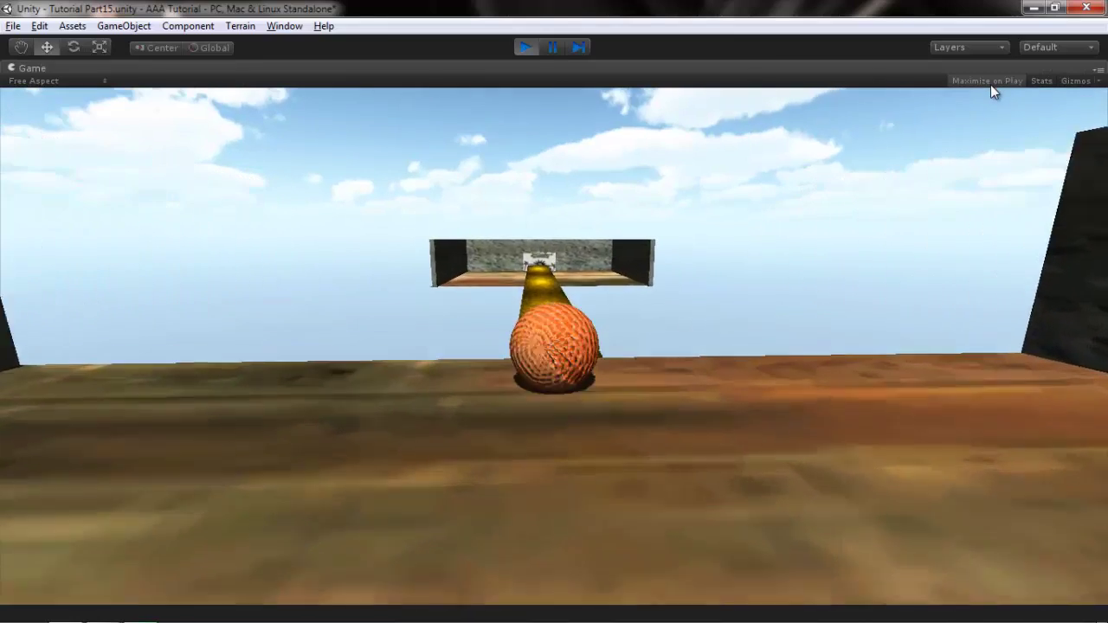
key(w)
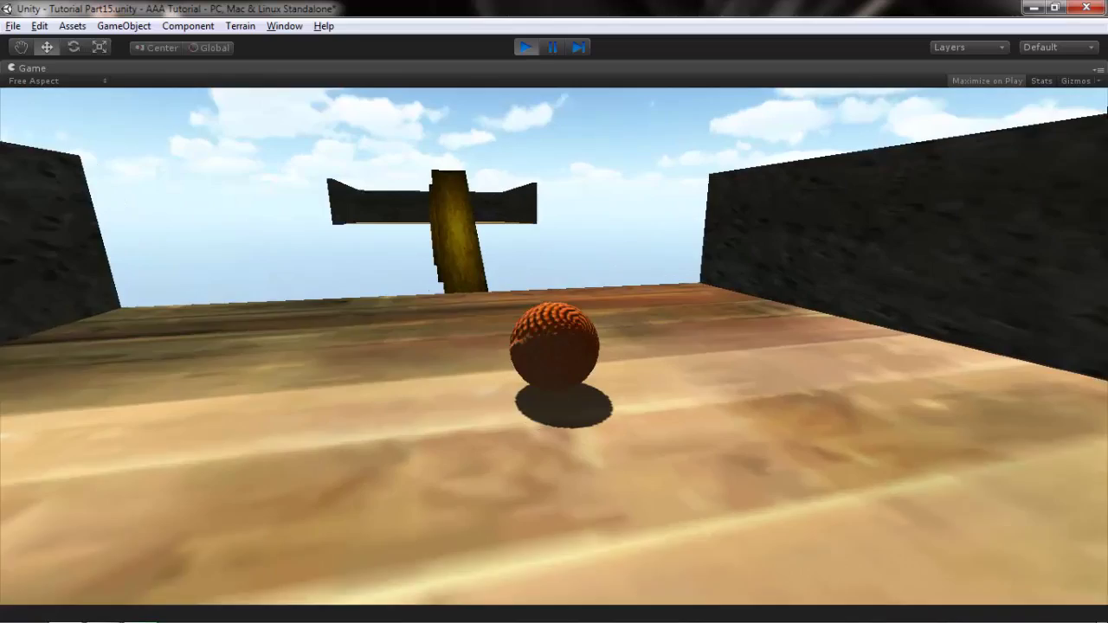
key(w)
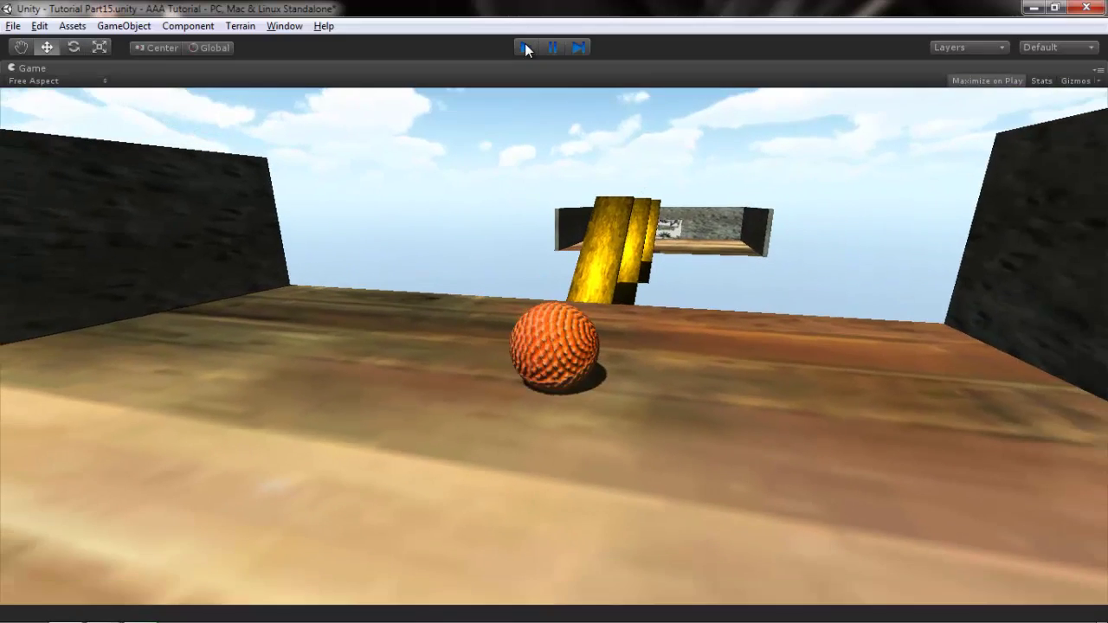
click(526, 47)
Step: Select the HingeJoint plank nearest the starting floor and look through the Physics components, including Hinge Joint, without adding one
scroll(529, 266, down, 3)
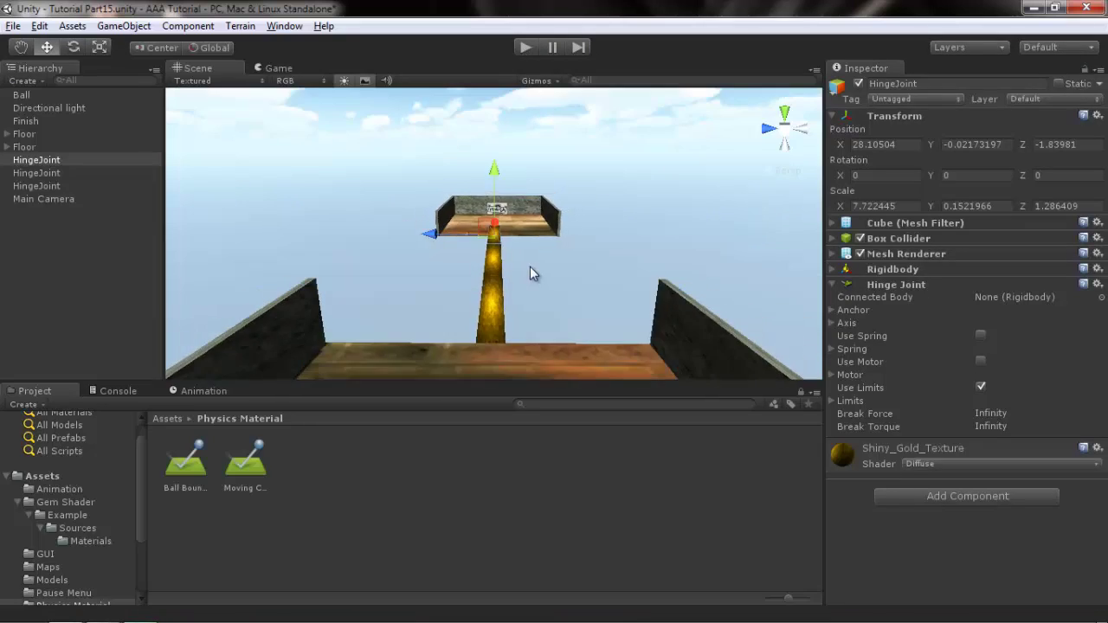
mouse_move(519, 256)
alt+mouse_down()
mouse_move(622, 282)
mouse_move(563, 262)
mouse_move(586, 245)
mouse_move(514, 235)
alt+mouse_up()
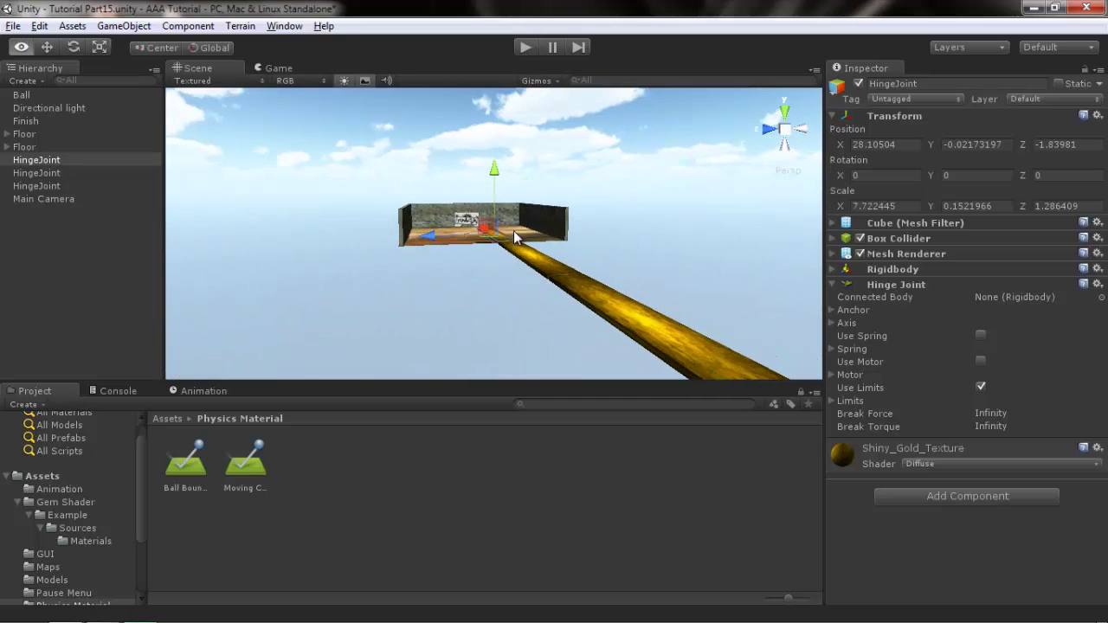
click(652, 325)
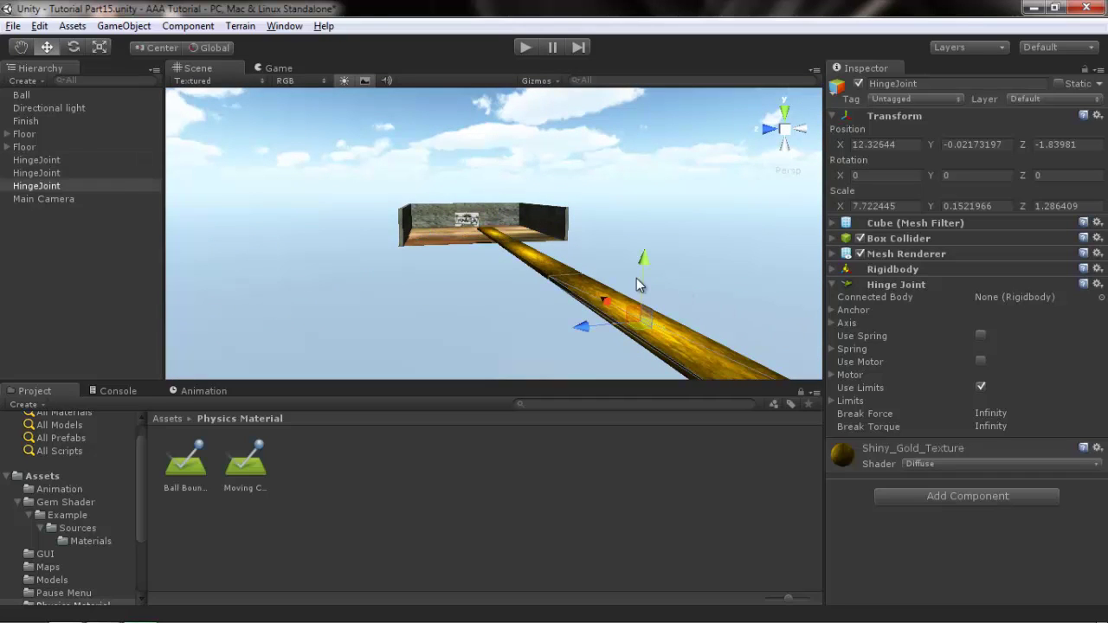
click(963, 499)
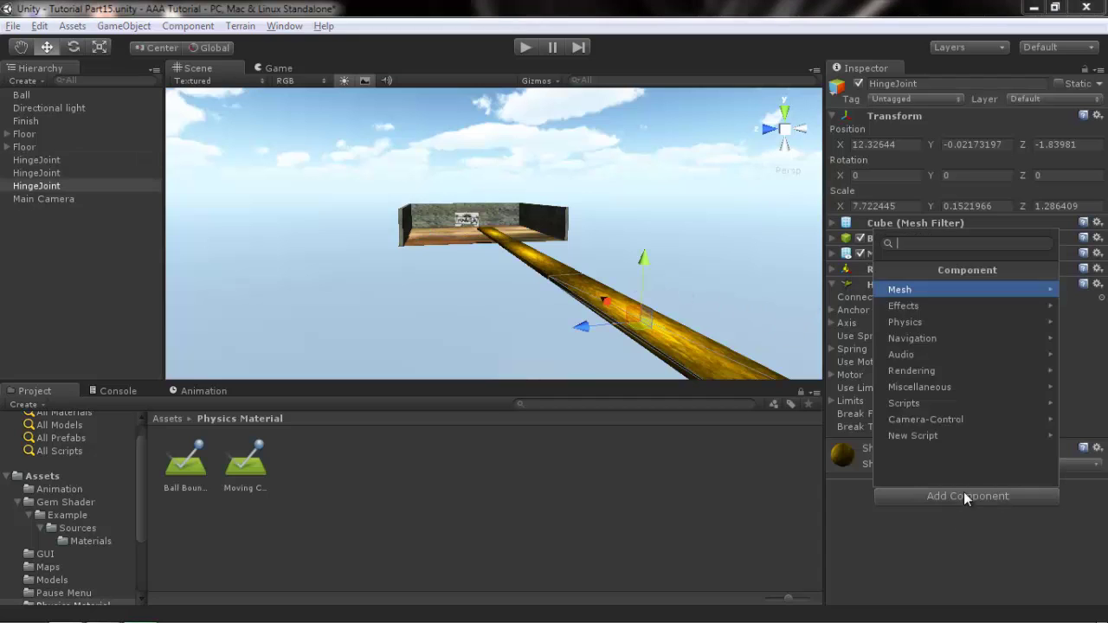
click(915, 324)
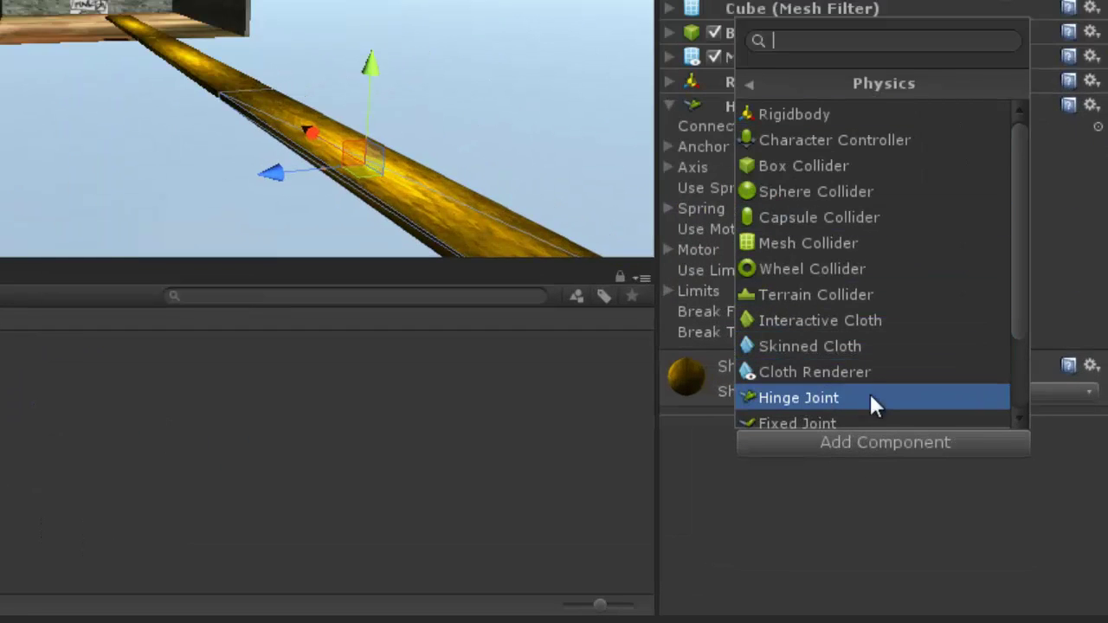
click(836, 519)
Step: Set the Rigidbody mass of the plank nearest the starting floor to 10
click(668, 82)
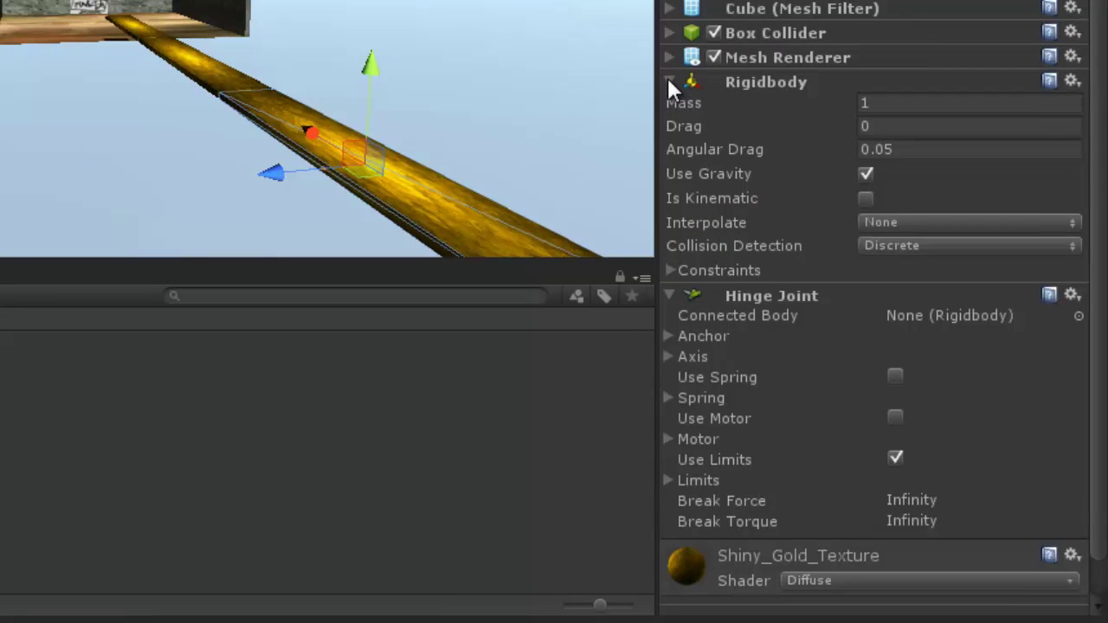
click(668, 82)
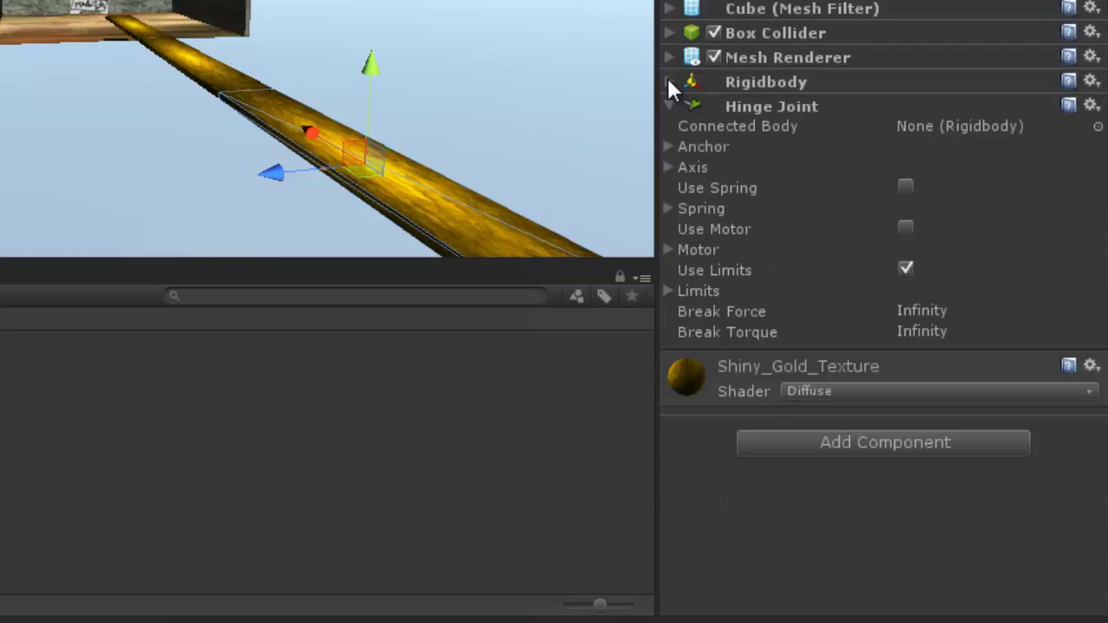
scroll(323, 84, down, 2)
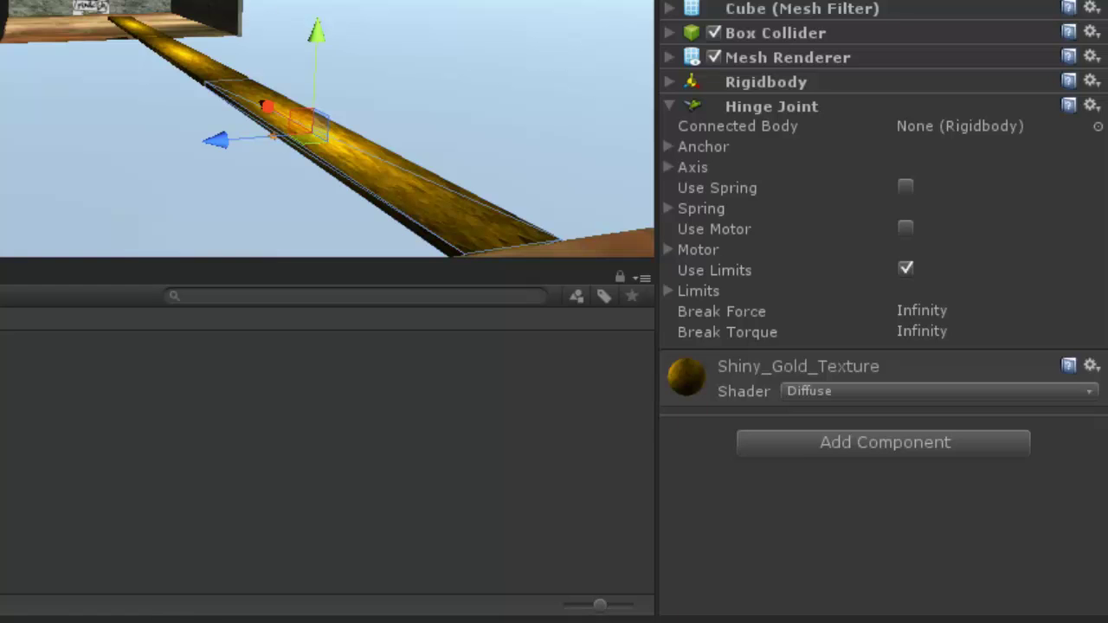
click(691, 84)
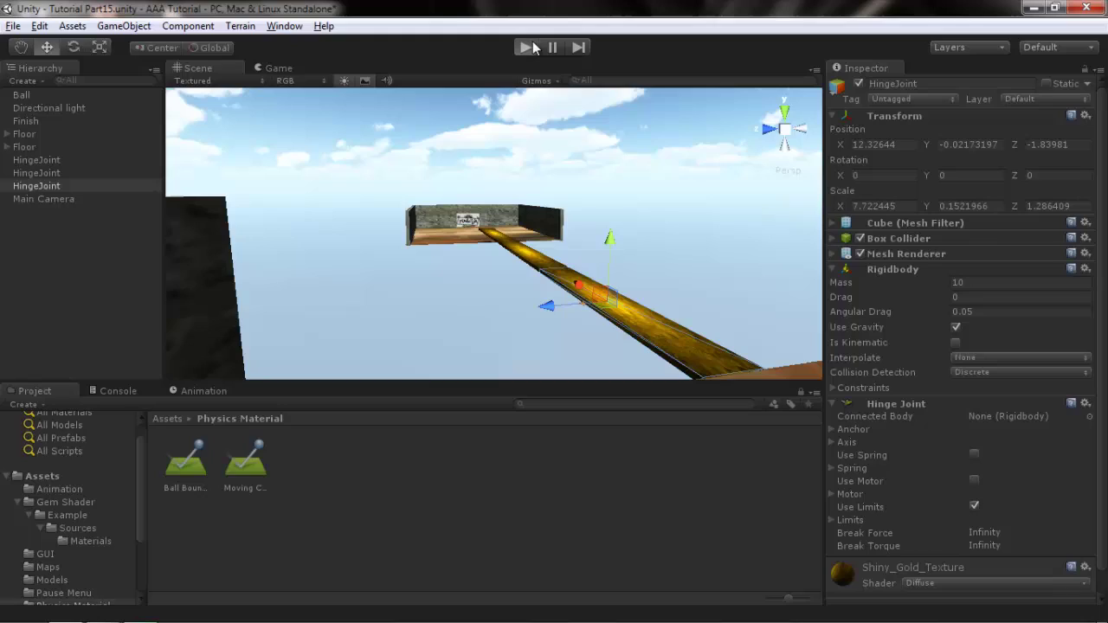
Step: Play-test the heavier plank by rolling the ball across it, and stop the game
click(531, 45)
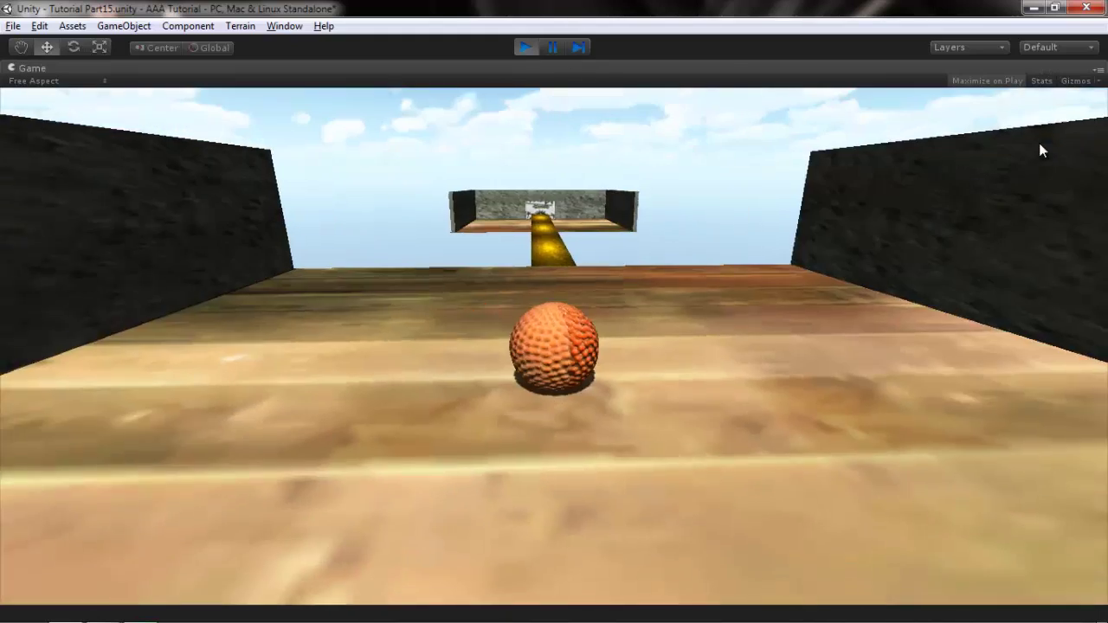
key(w)
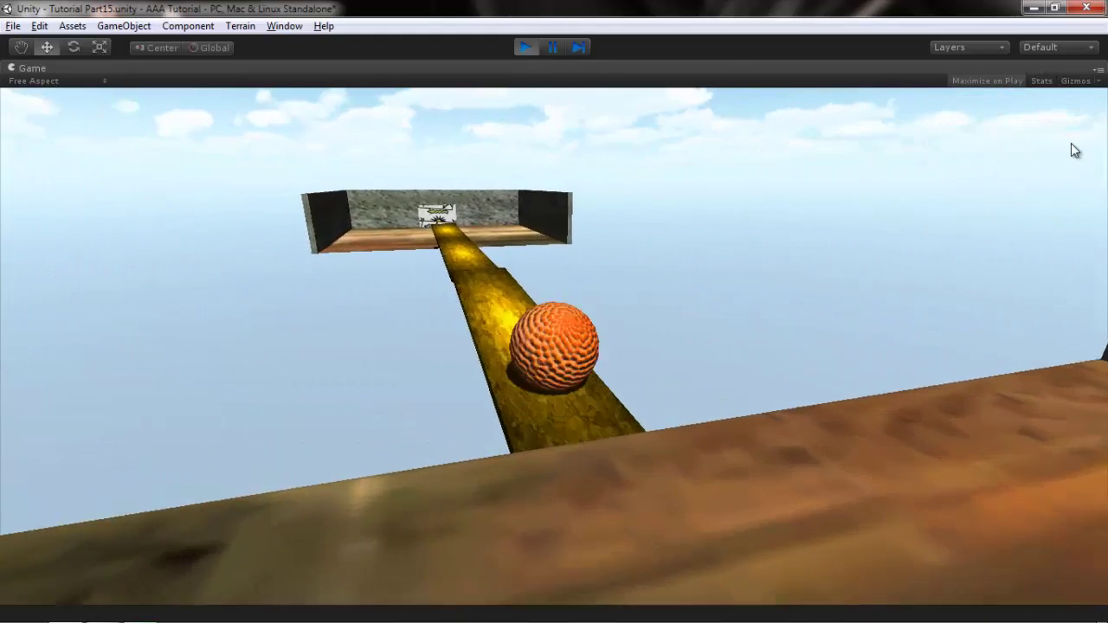
key(w)
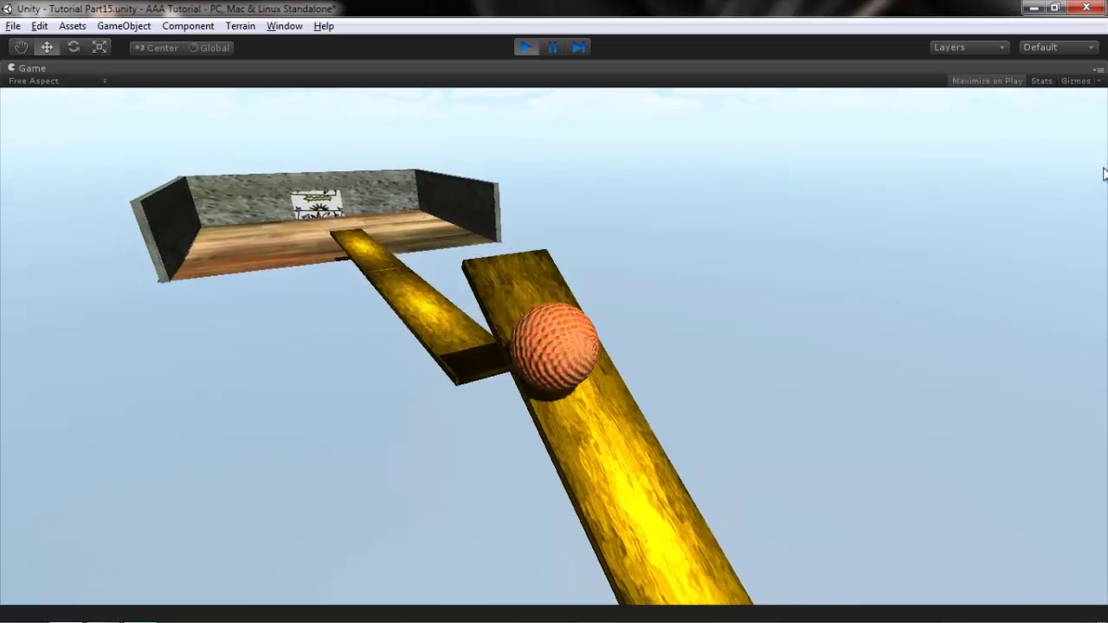
key(w)
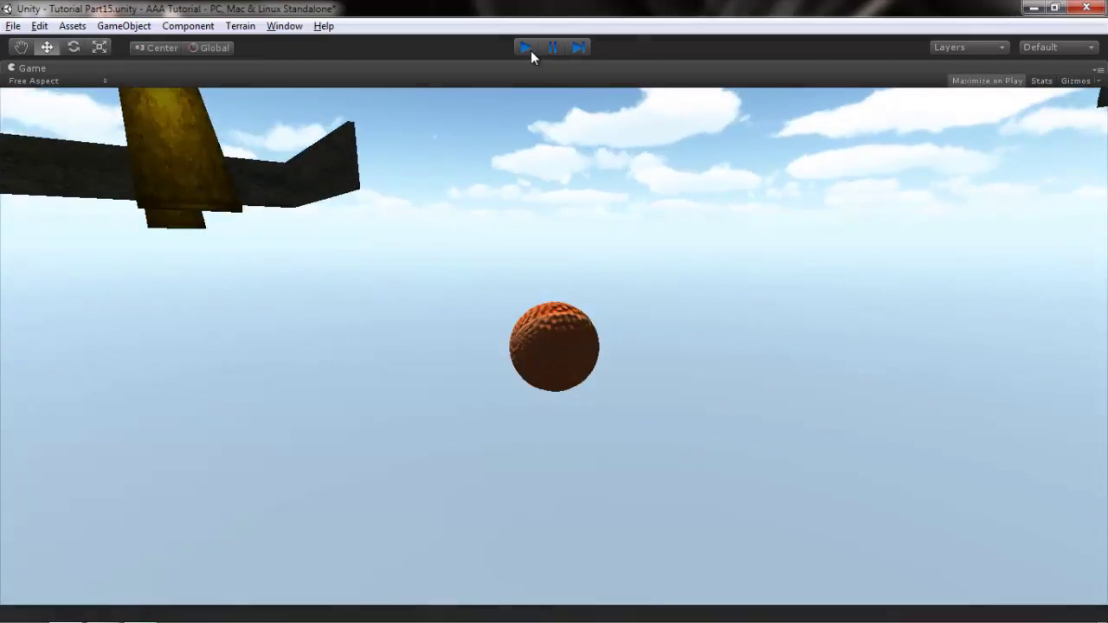
click(525, 47)
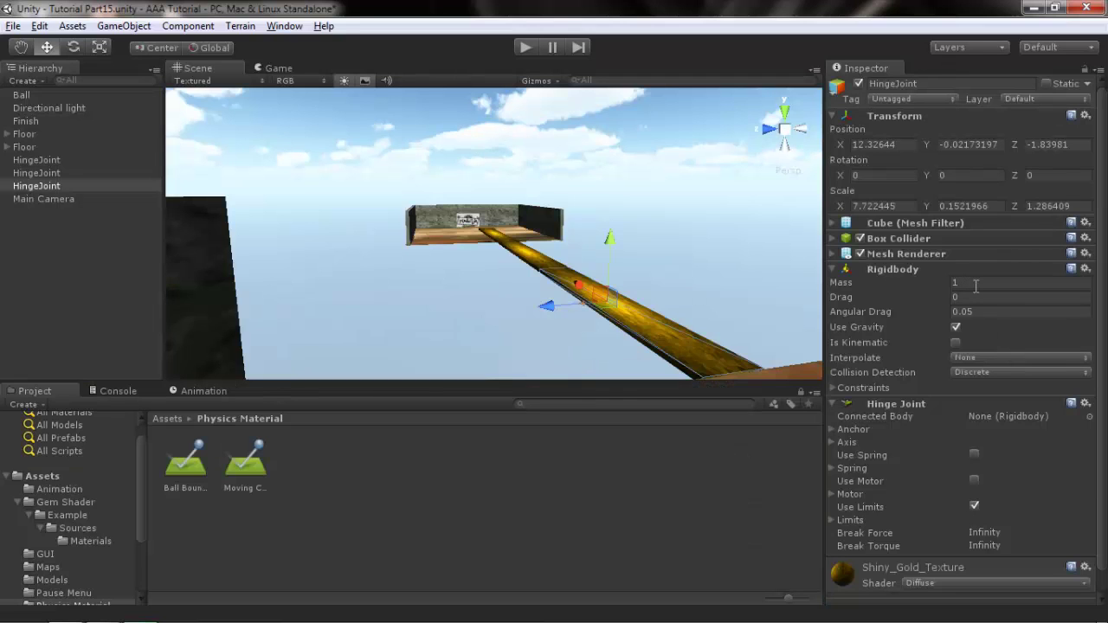
Step: Set the plank's Rigidbody mass back to 1, collapse the Rigidbody, and leave the Hinge Joint settings expanded
click(832, 271)
click(833, 284)
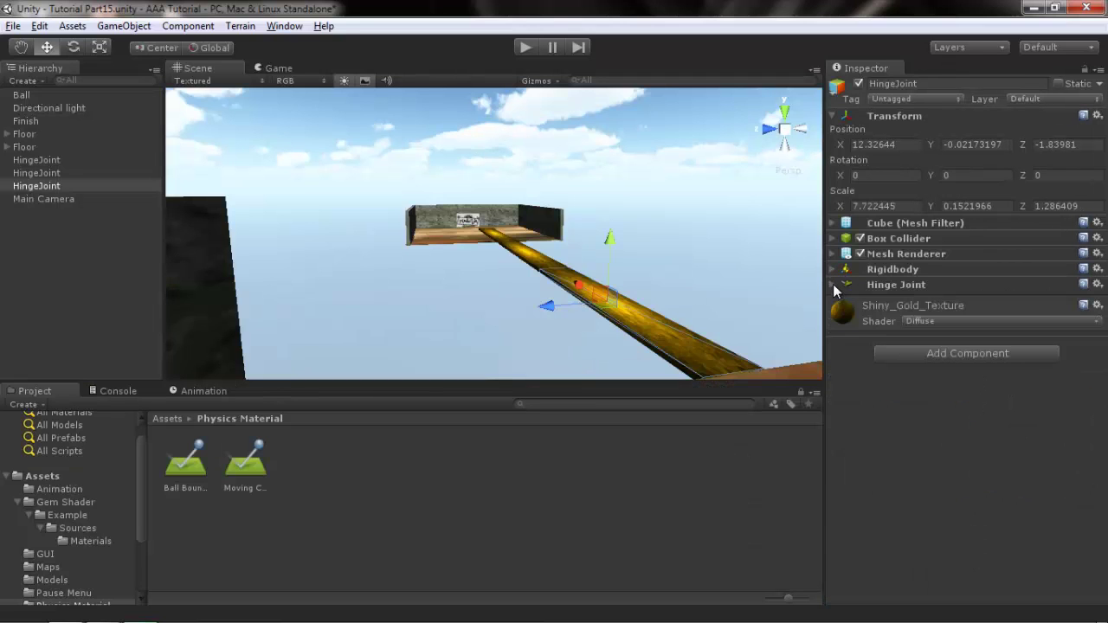
click(832, 284)
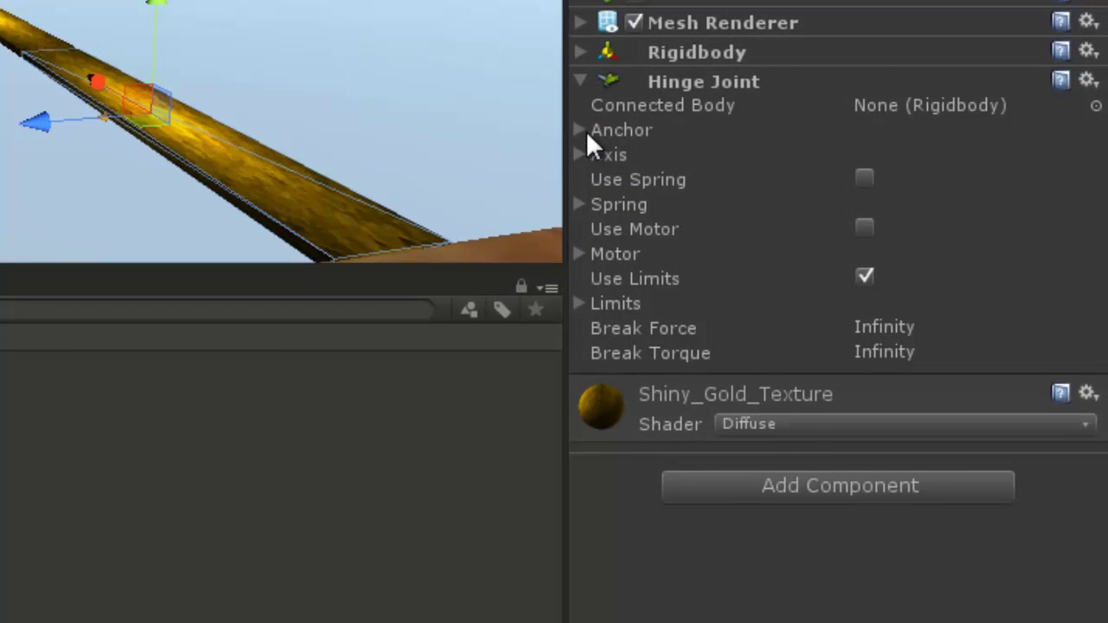
Step: Examine the Hinge Joint's Anchor and Axis values while viewing the plank from different angles
click(582, 130)
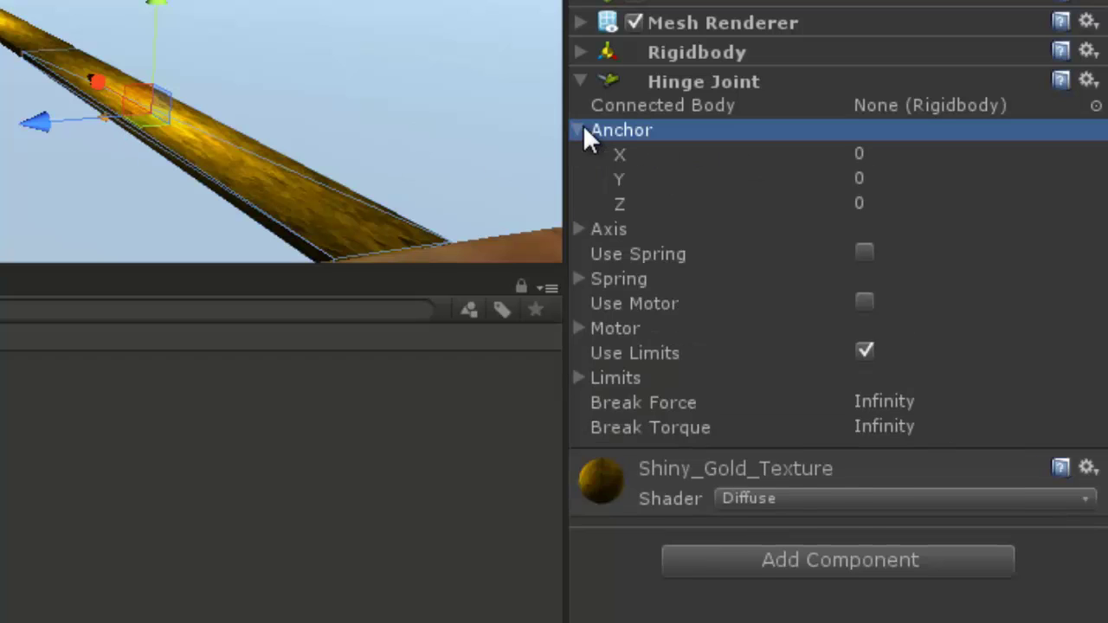
click(582, 129)
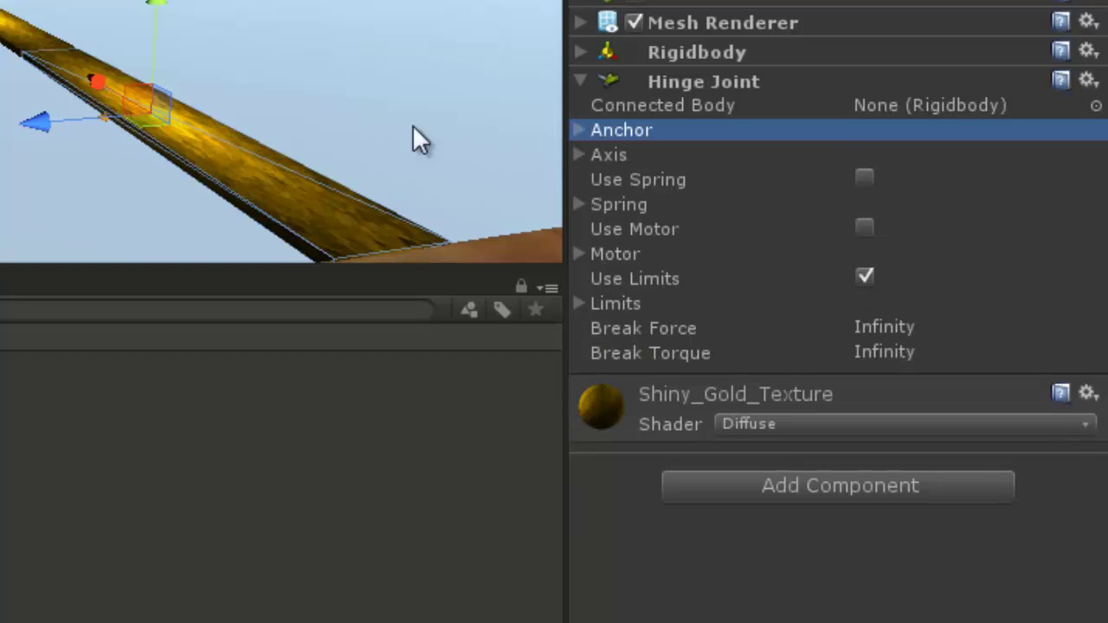
click(577, 129)
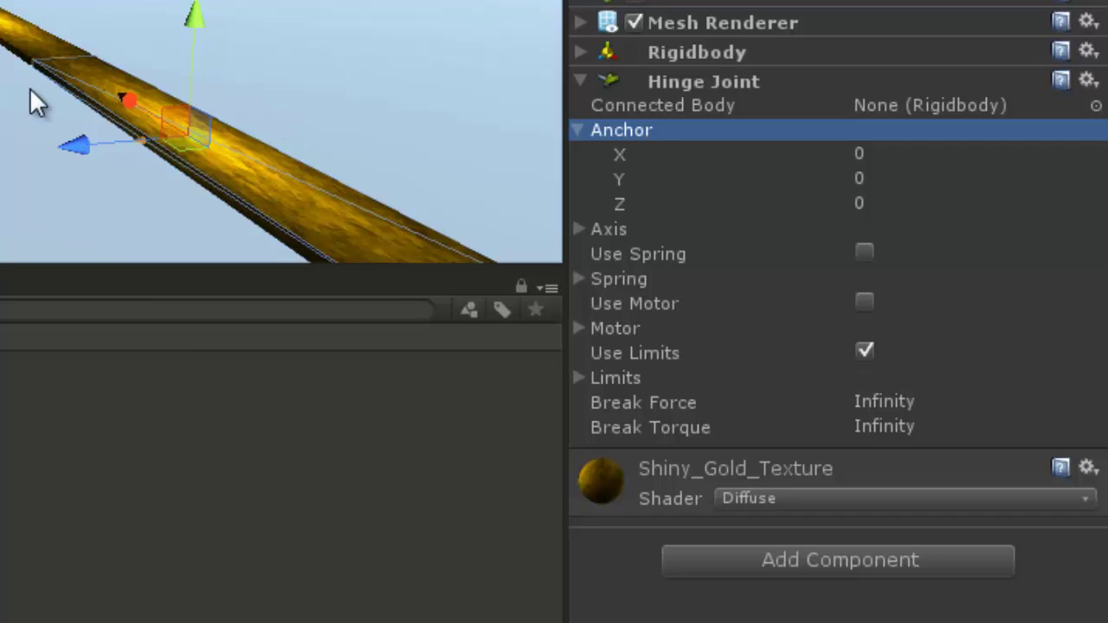
click(603, 129)
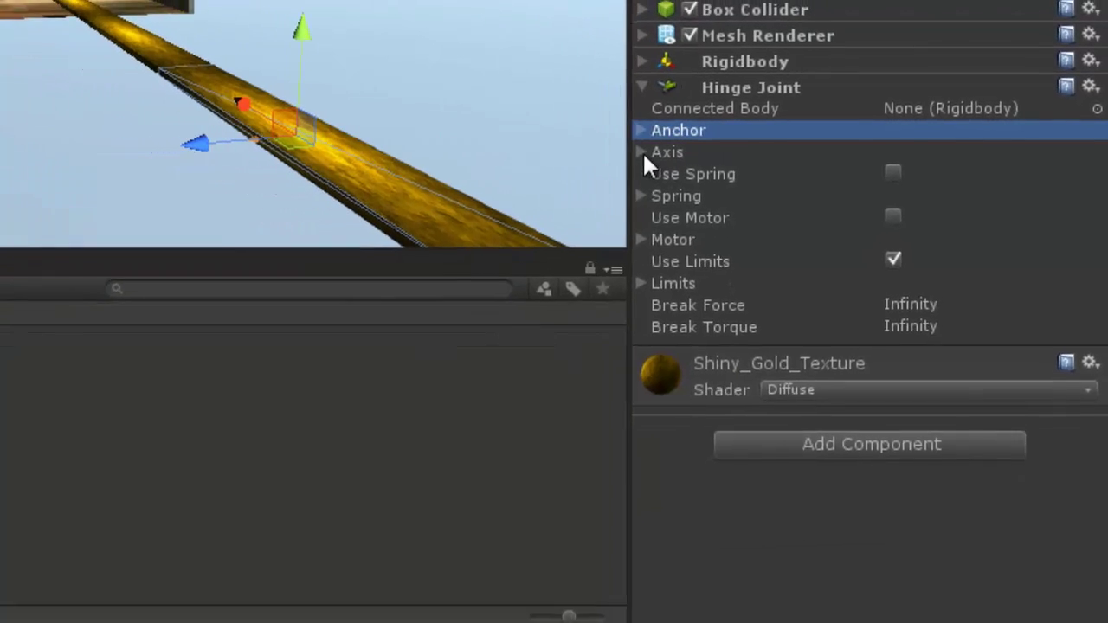
click(621, 155)
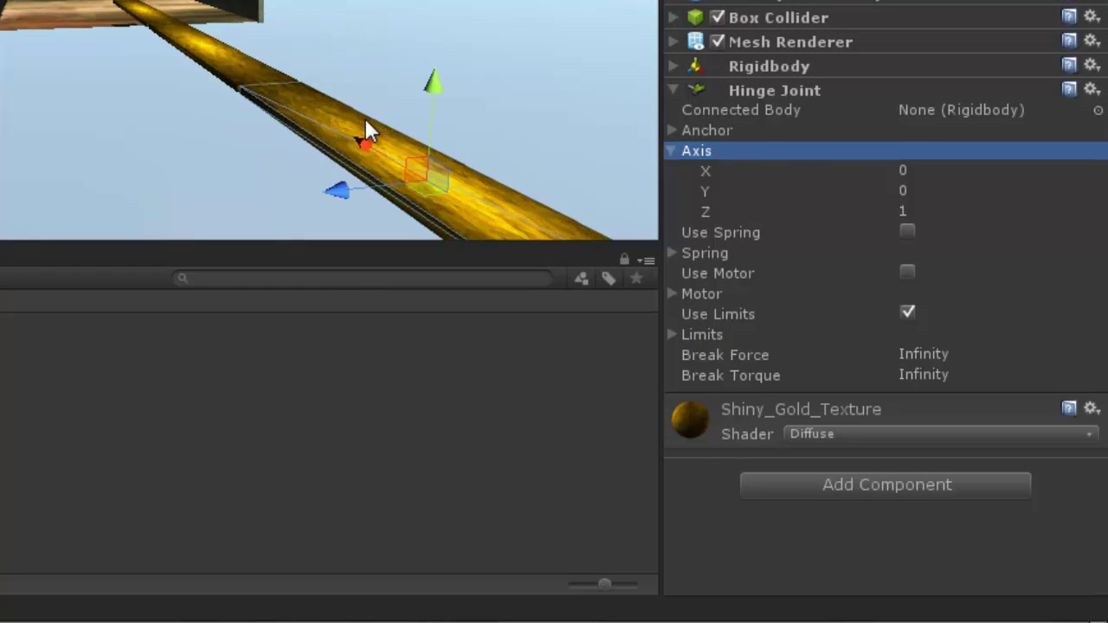
alt+drag(369, 120, 215, 114)
scroll(208, 107, down, 2)
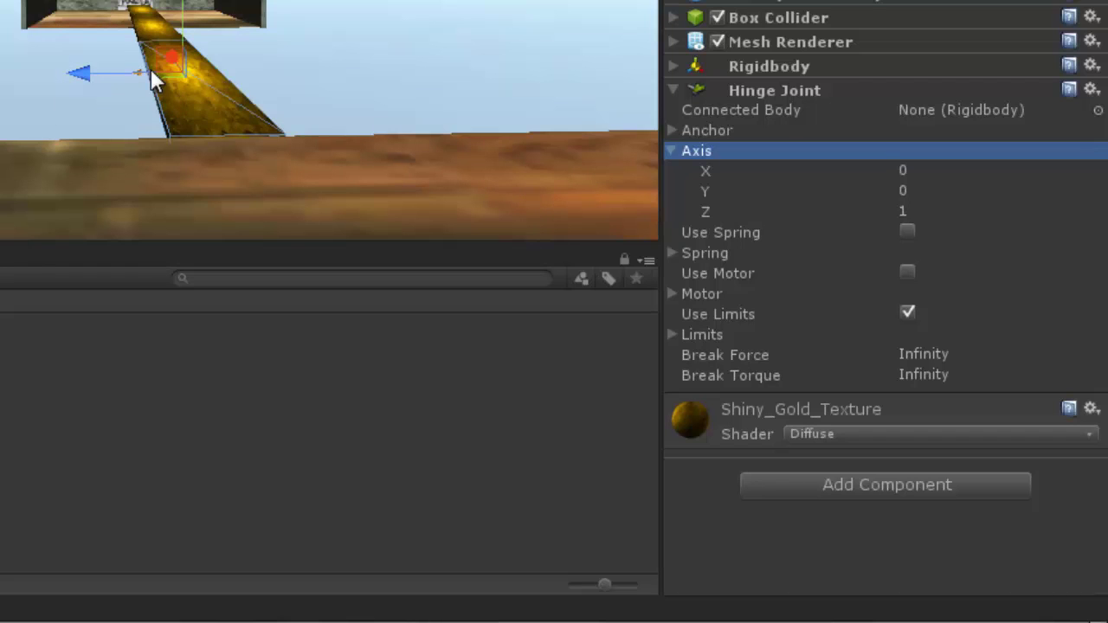
scroll(152, 71, down, 1)
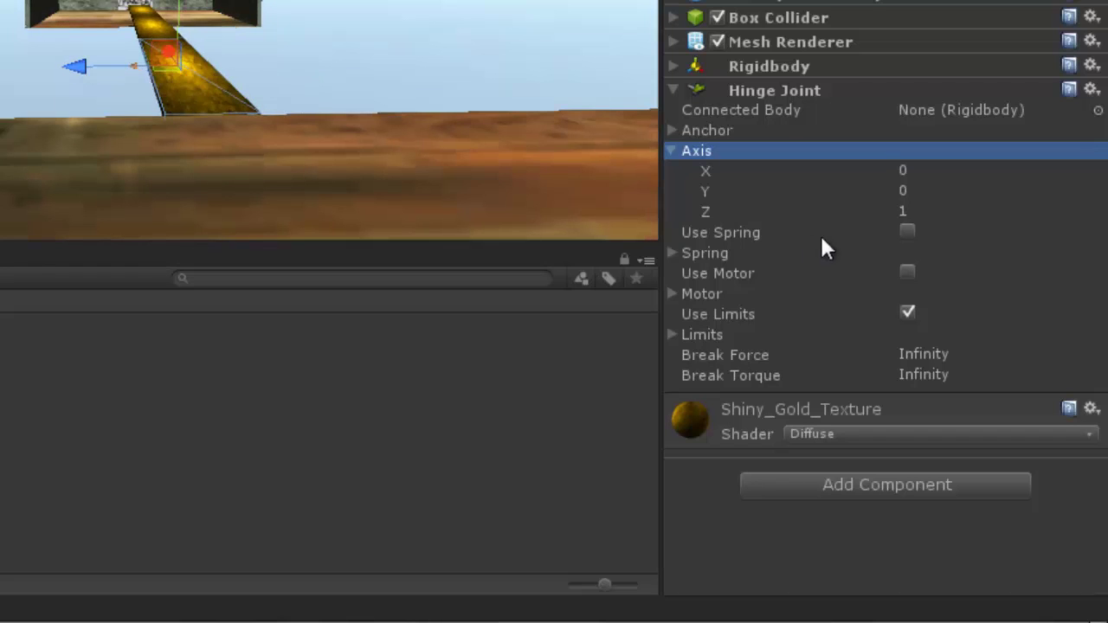
Step: Try rotating the plank slightly about its vertical axis and undo the rotation
click(908, 211)
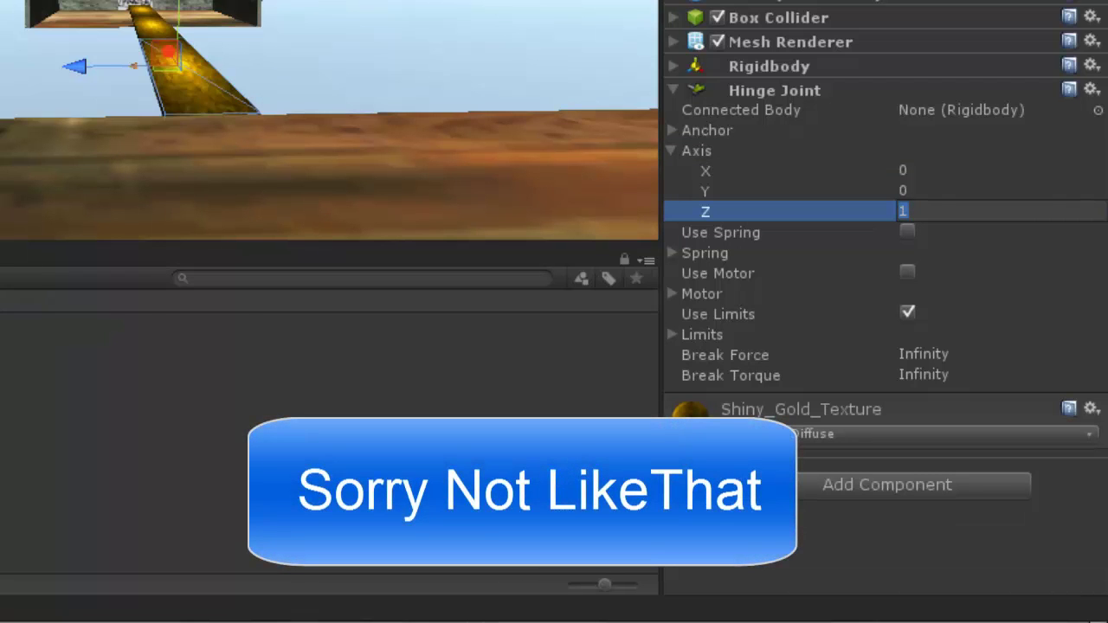
key(r)
key(e)
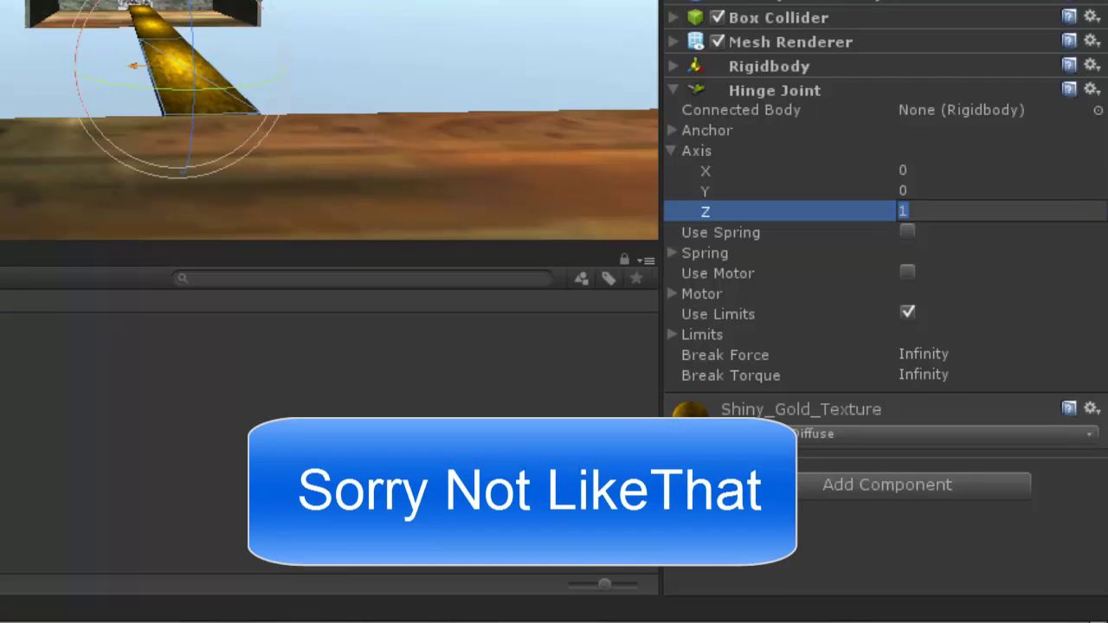
drag(143, 74, 161, 92)
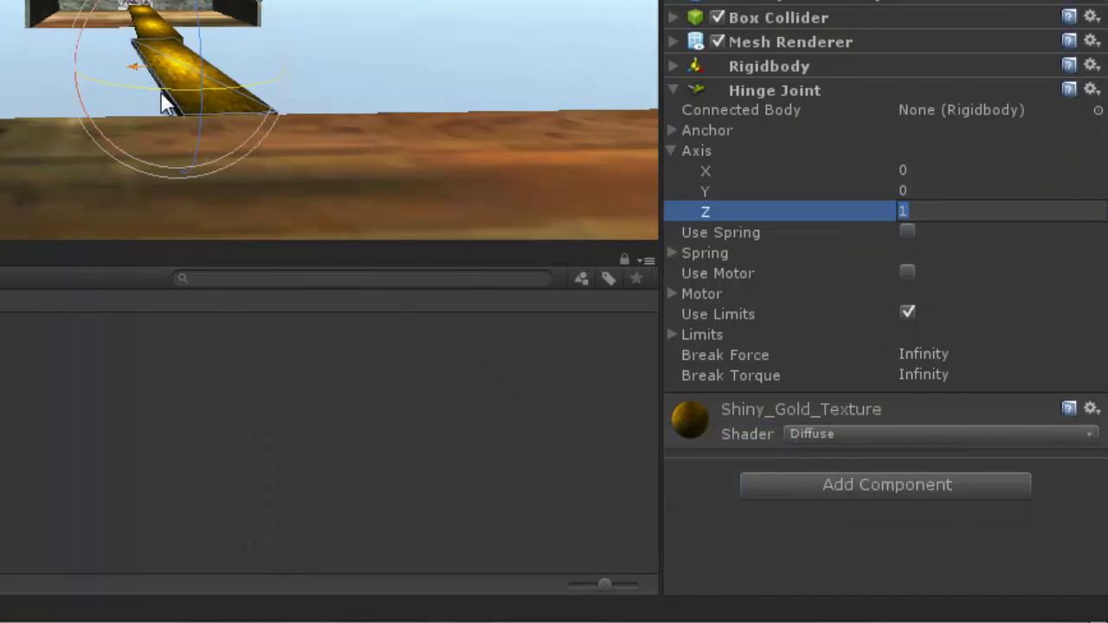
key(ctrl+z)
Step: Set the plank's Hinge Joint axis to Z 0 and Y 1
click(913, 210)
text(0)
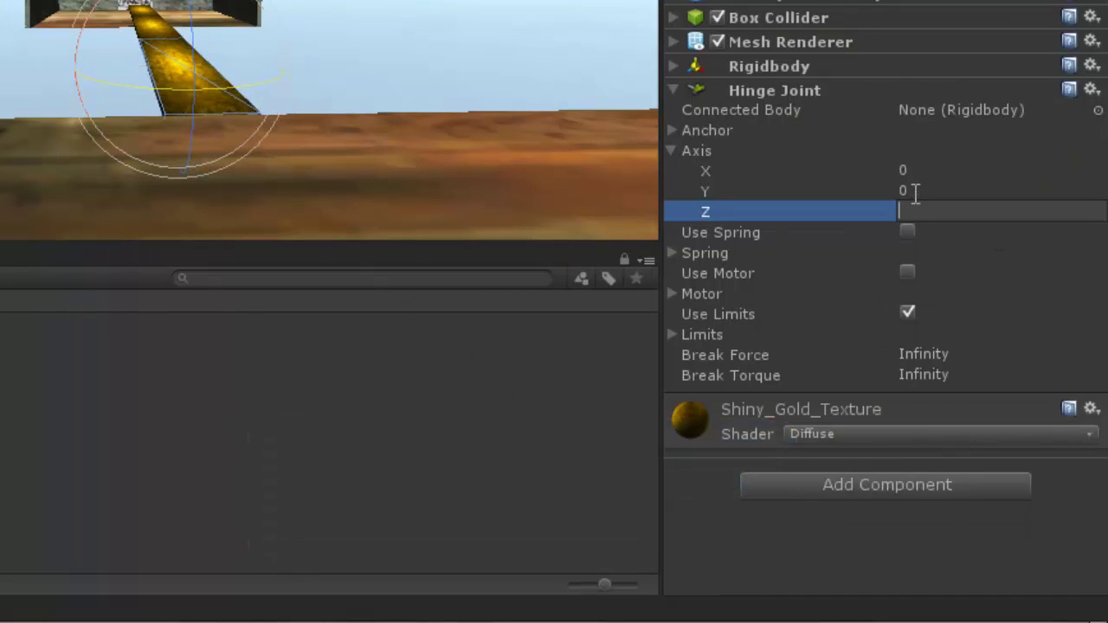
click(909, 190)
text(1)
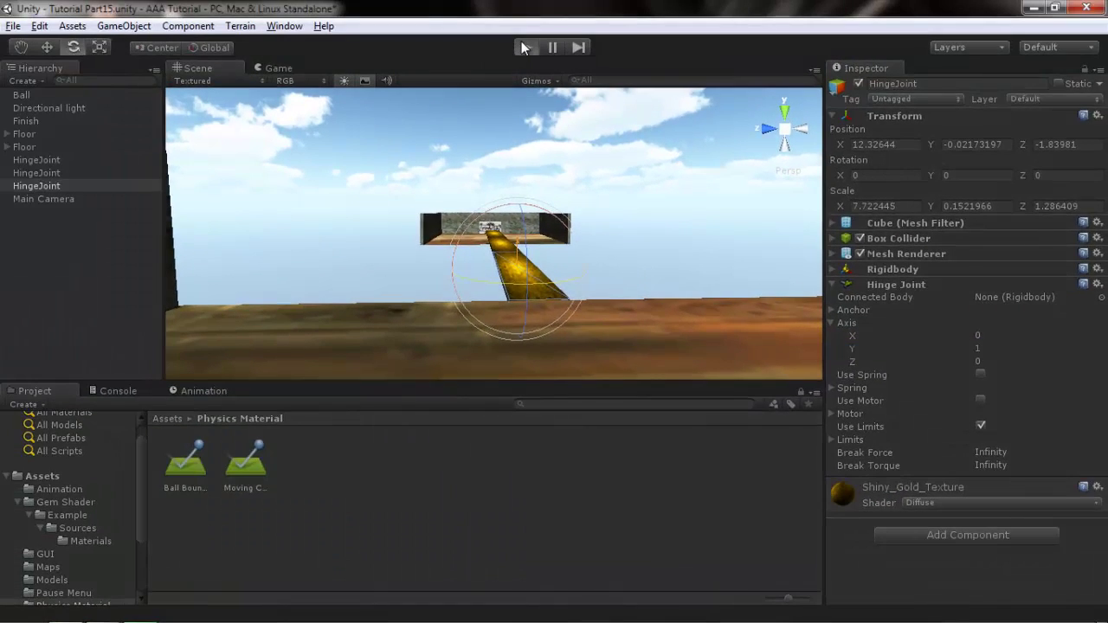
Step: Play-test the plank with its current hinge axis and set the Hinge Joint axis back to Y 0 and Z 1
click(523, 45)
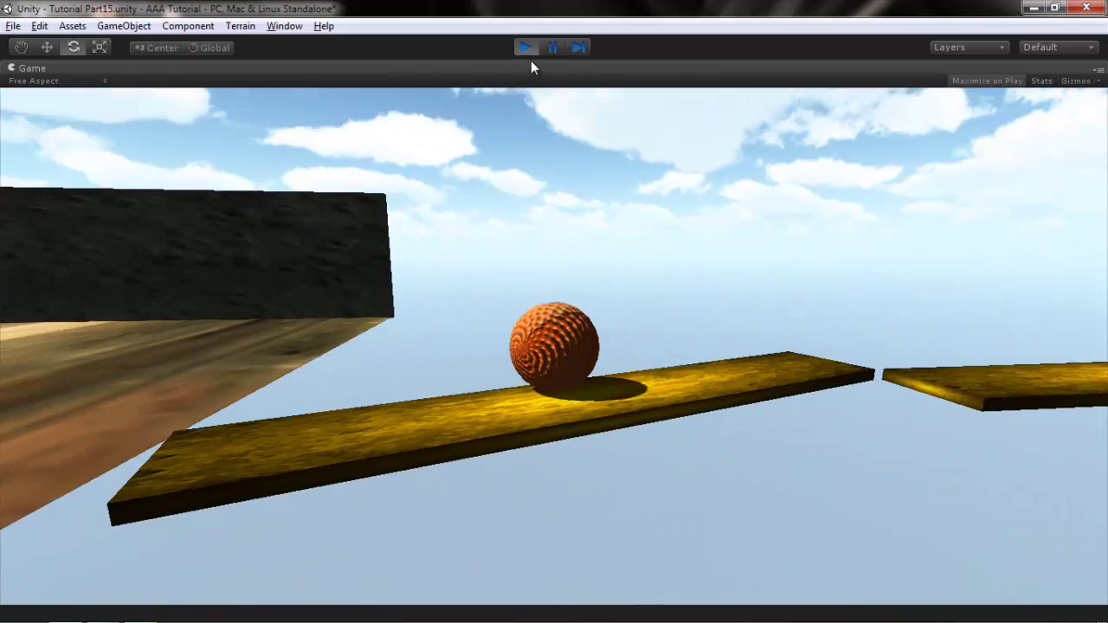
click(523, 46)
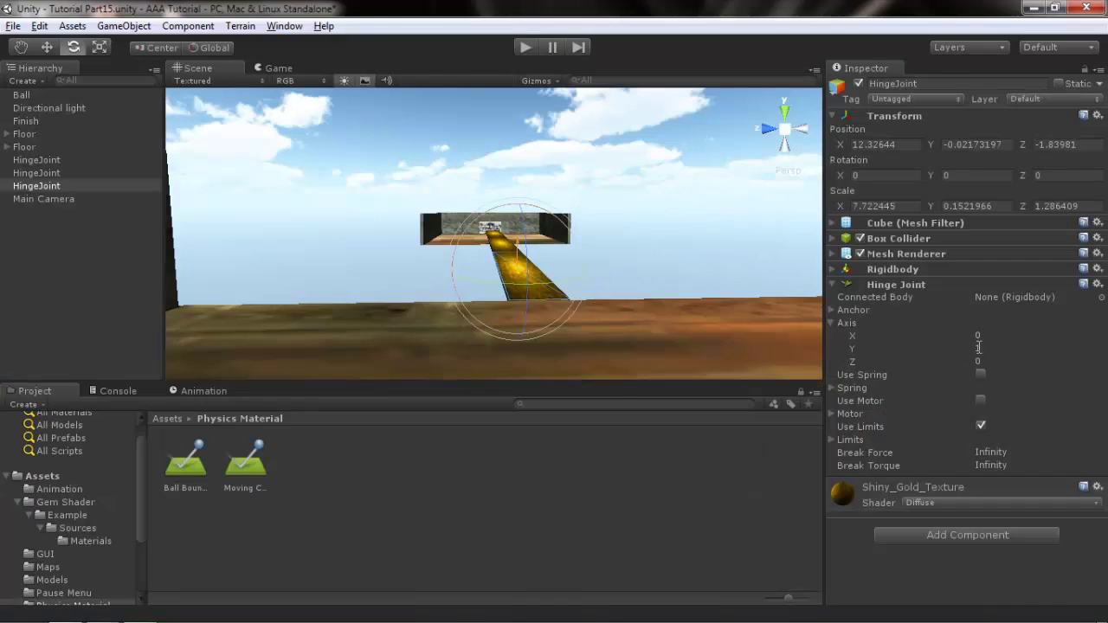
click(978, 347)
click(977, 360)
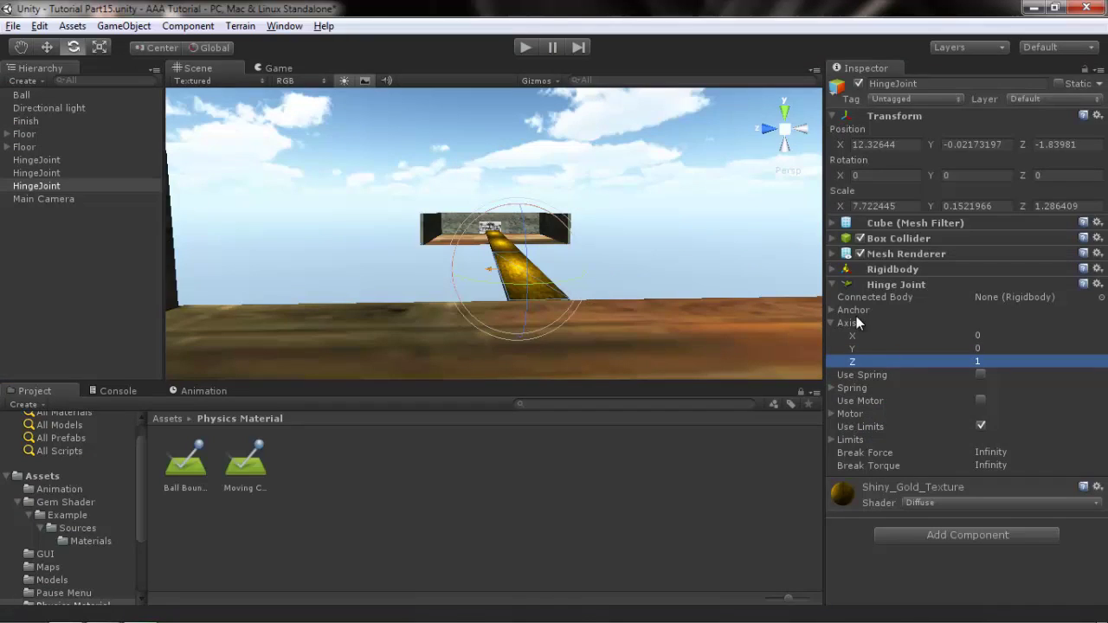
click(856, 322)
Step: Try rotating the plank around the hinge axis in both directions, undoing each rotation
scroll(521, 278, down, 3)
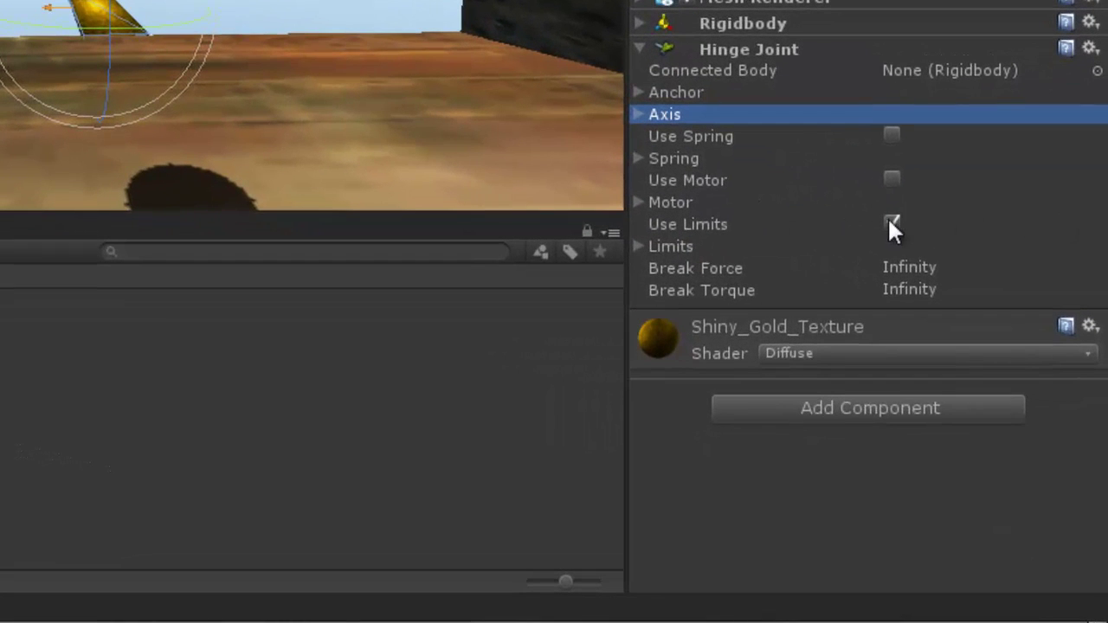
scroll(177, 98, up, 4)
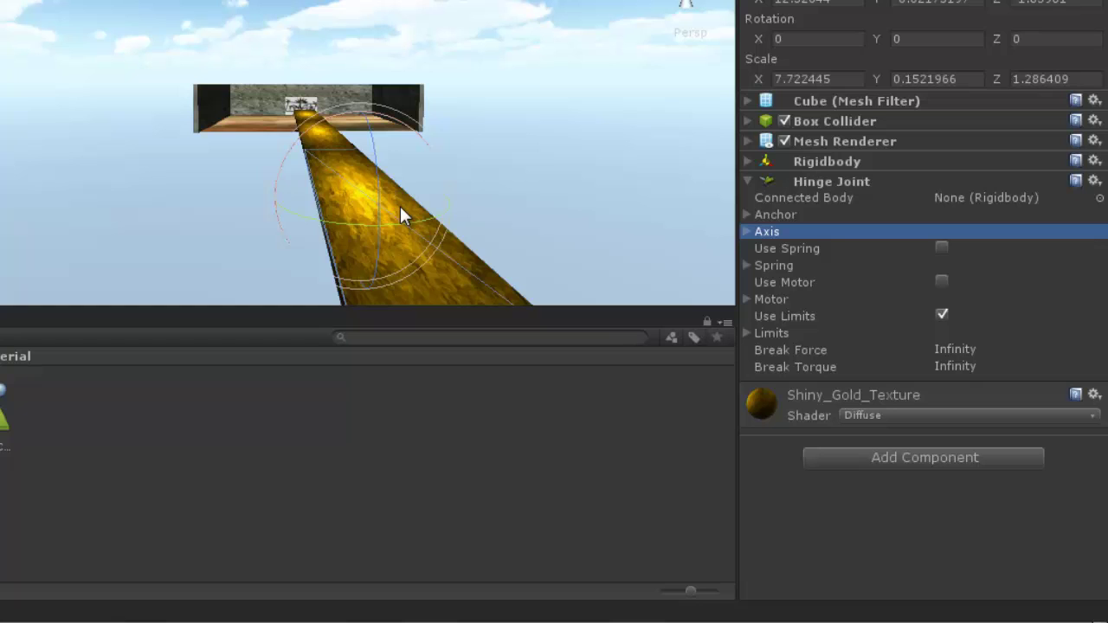
alt+drag(371, 217, 564, 185)
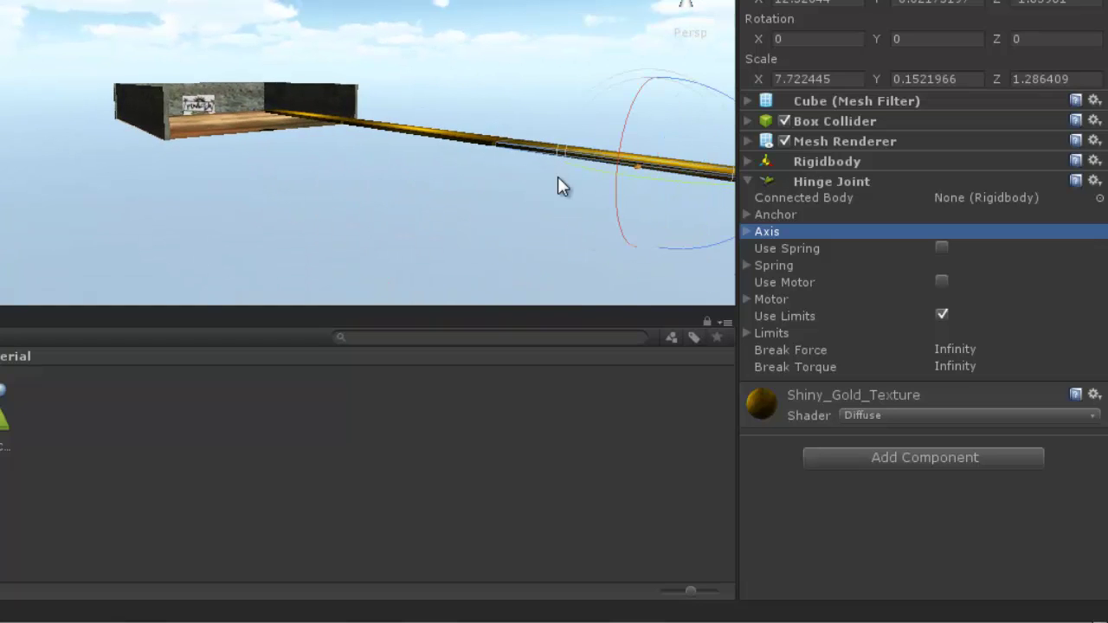
key(f)
drag(357, 98, 359, 128)
key(ctrl+z)
drag(355, 61, 351, 43)
key(ctrl+z)
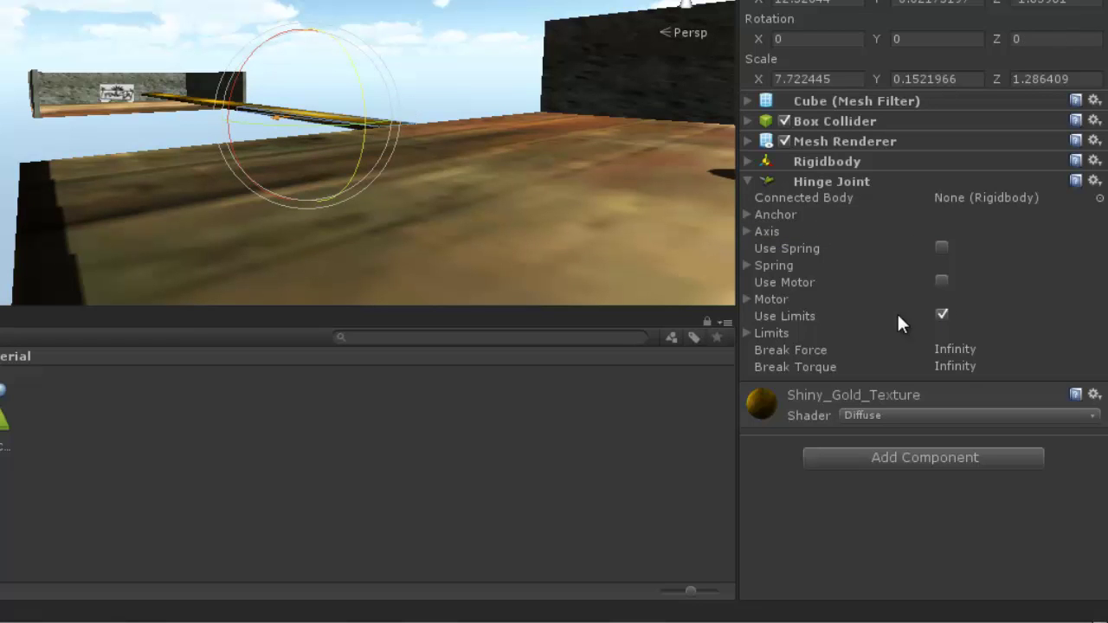
Step: Examine the Hinge Joint's Min, Max, Min Bounce and Max Bounce limits
click(771, 334)
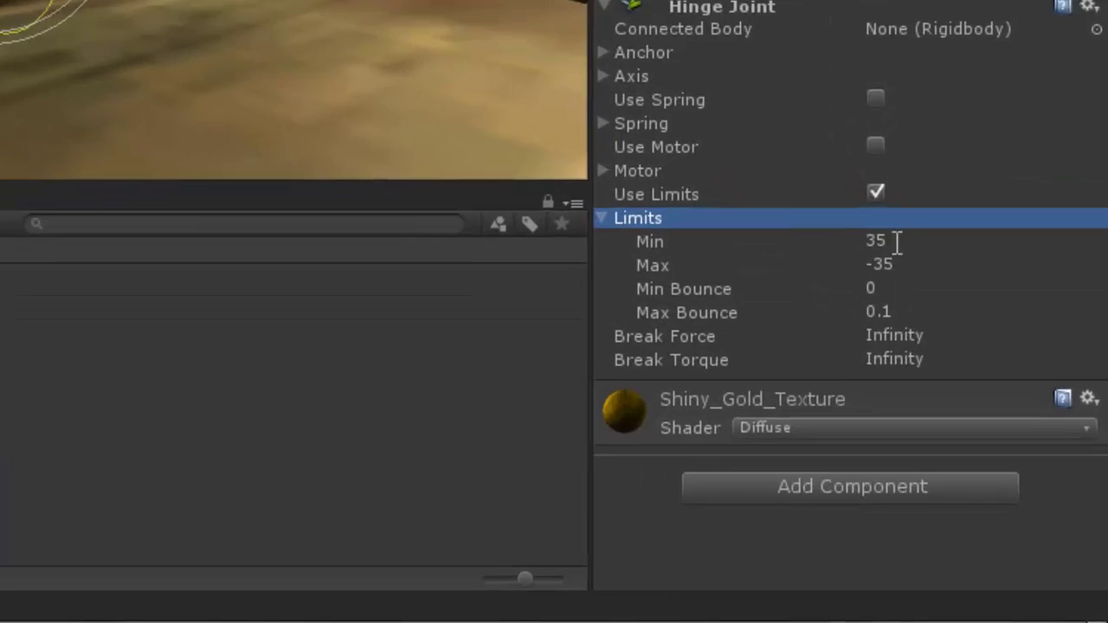
click(952, 348)
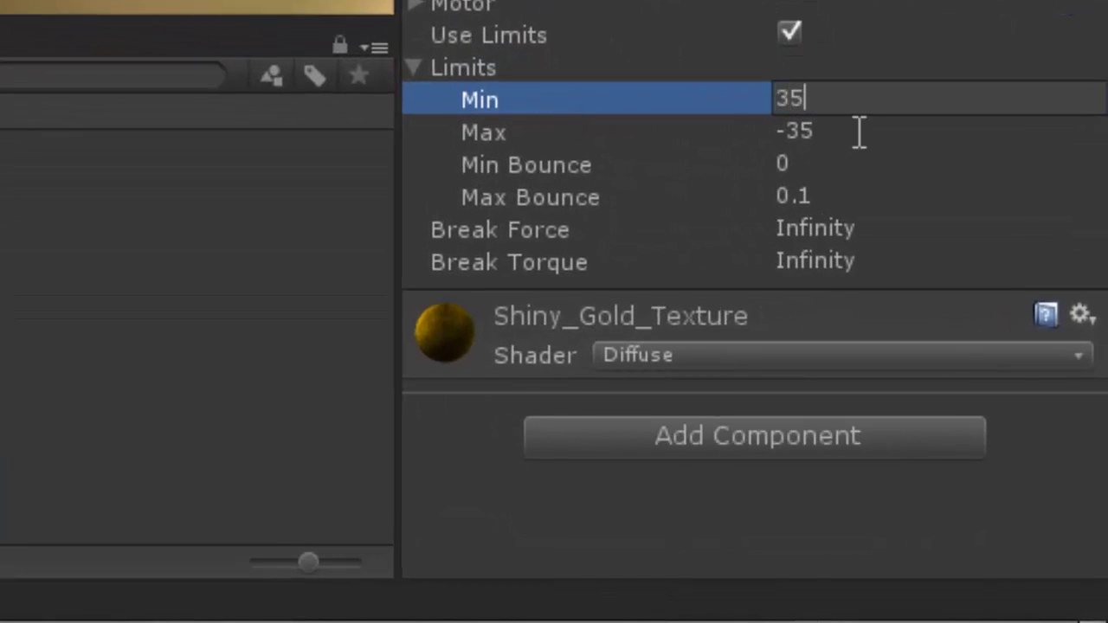
key(Left)
key(Right)
key(Right)
click(824, 131)
key(Left)
key(Left)
key(Right)
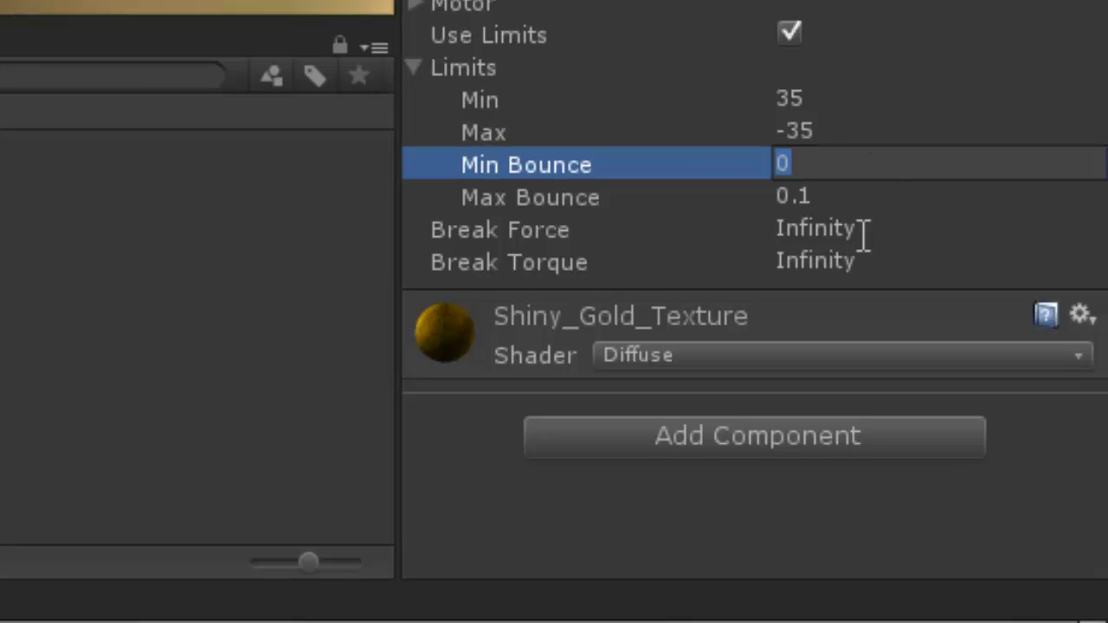
click(831, 198)
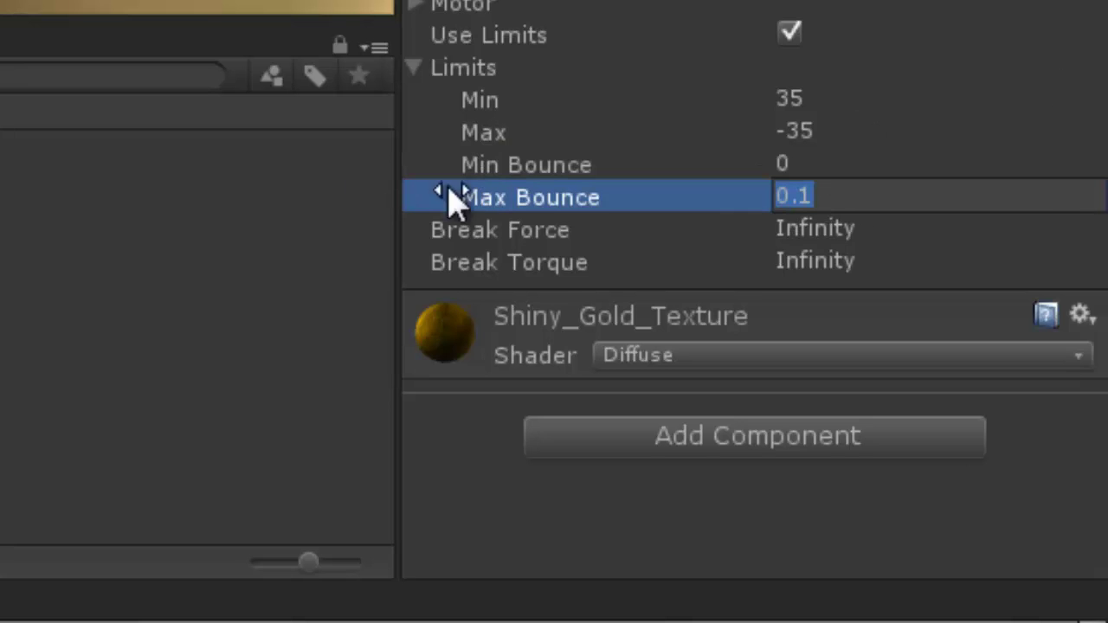
click(444, 75)
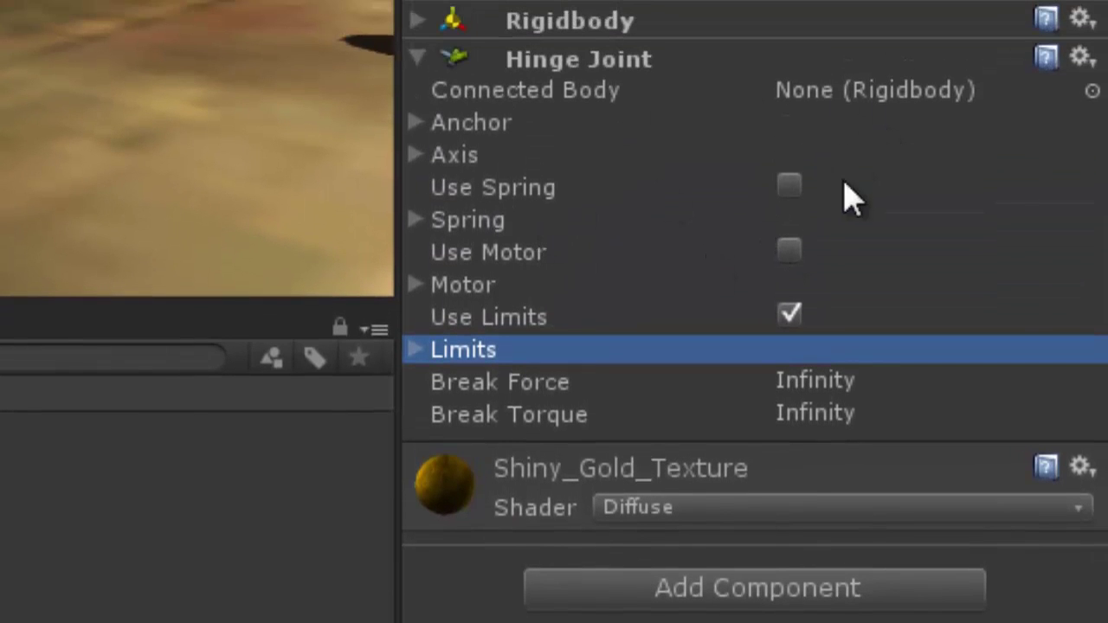
Step: Enable Use Spring on the plank's Hinge Joint and set Spring to 1
click(789, 187)
click(482, 221)
click(487, 221)
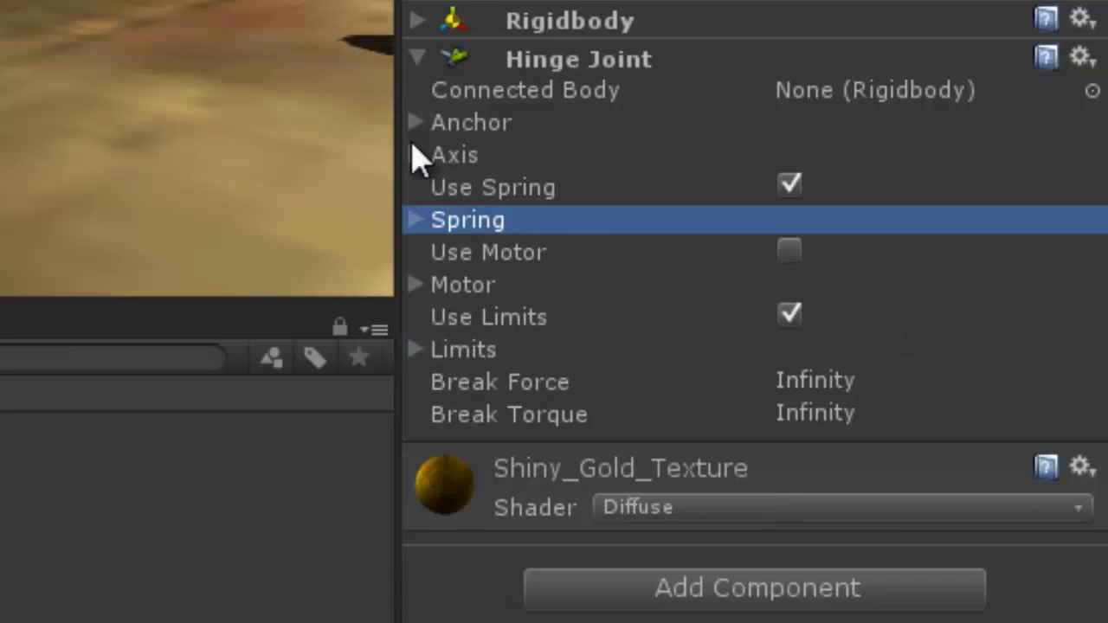
click(435, 226)
click(810, 250)
text(1)
key(Return)
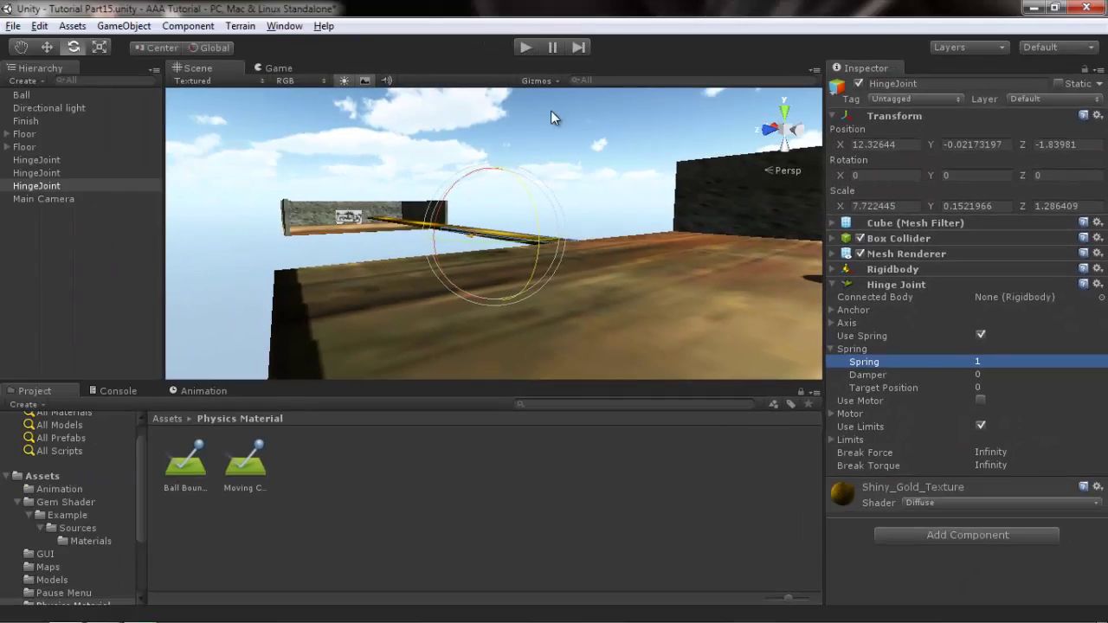
Step: Play-test the rolling ball on the planks with the hinge spring active
click(526, 47)
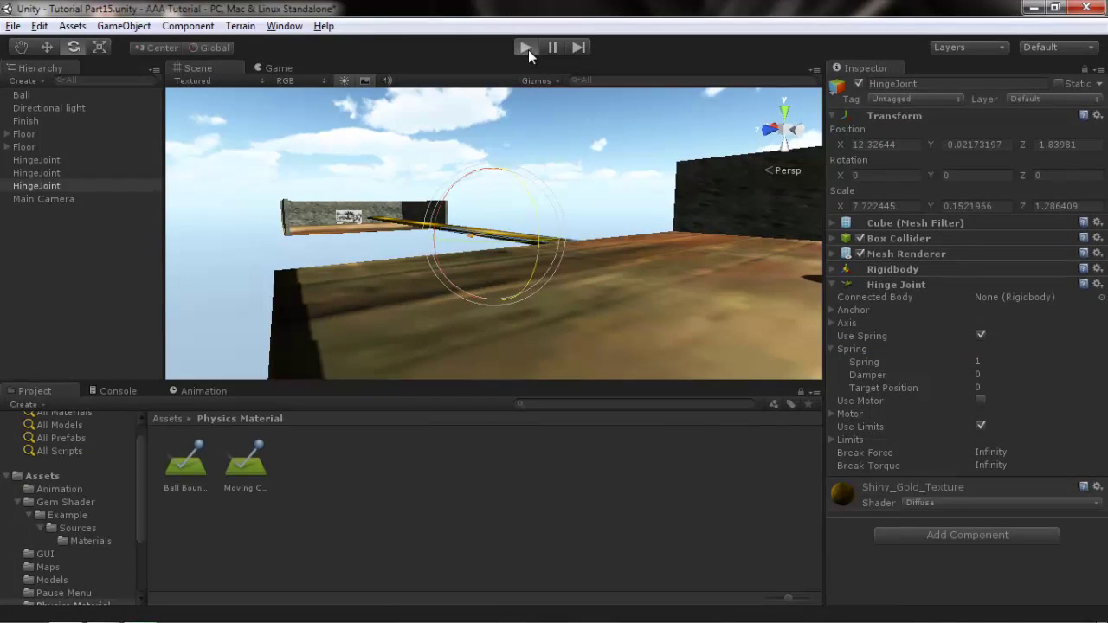
key(w)
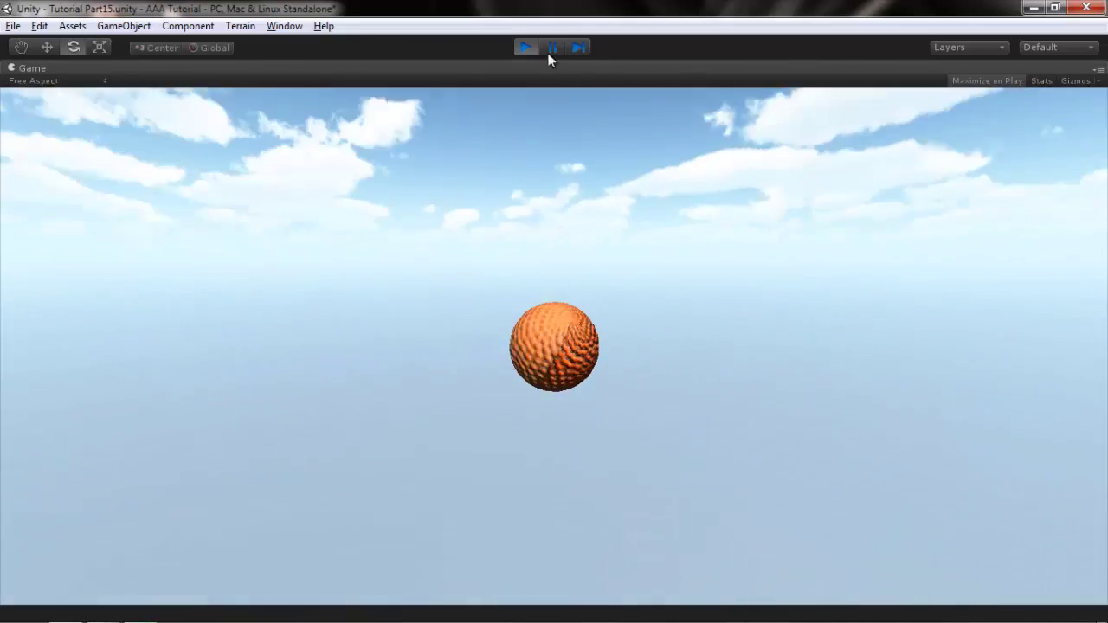
click(525, 48)
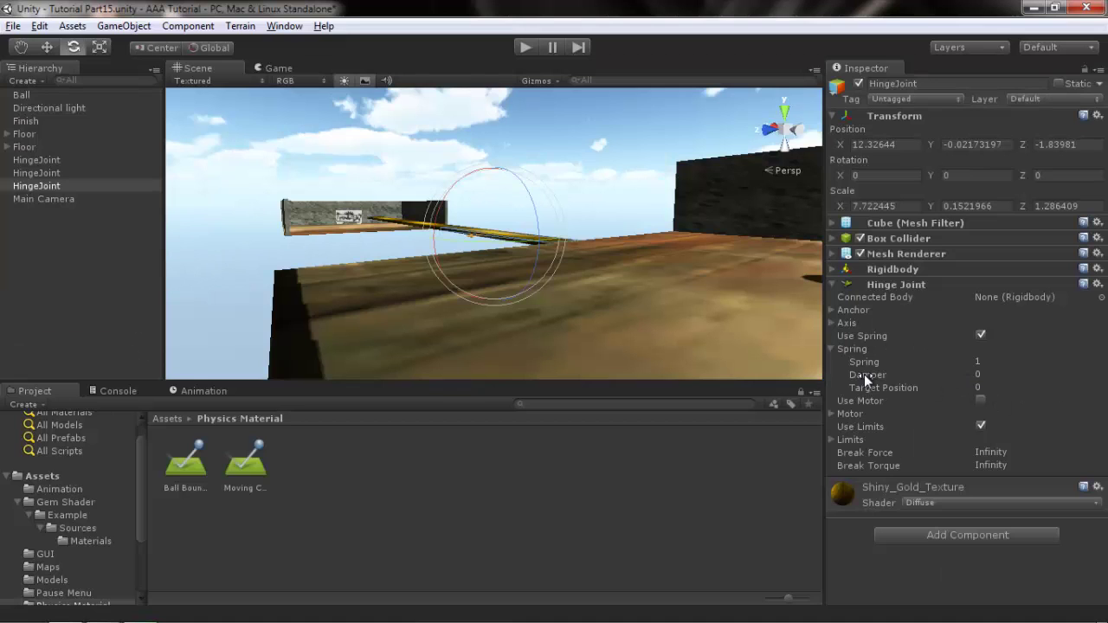
Step: Set the Hinge Joint's Spring to 0 and disable Use Spring
click(983, 356)
text(0)
key(Return)
click(831, 349)
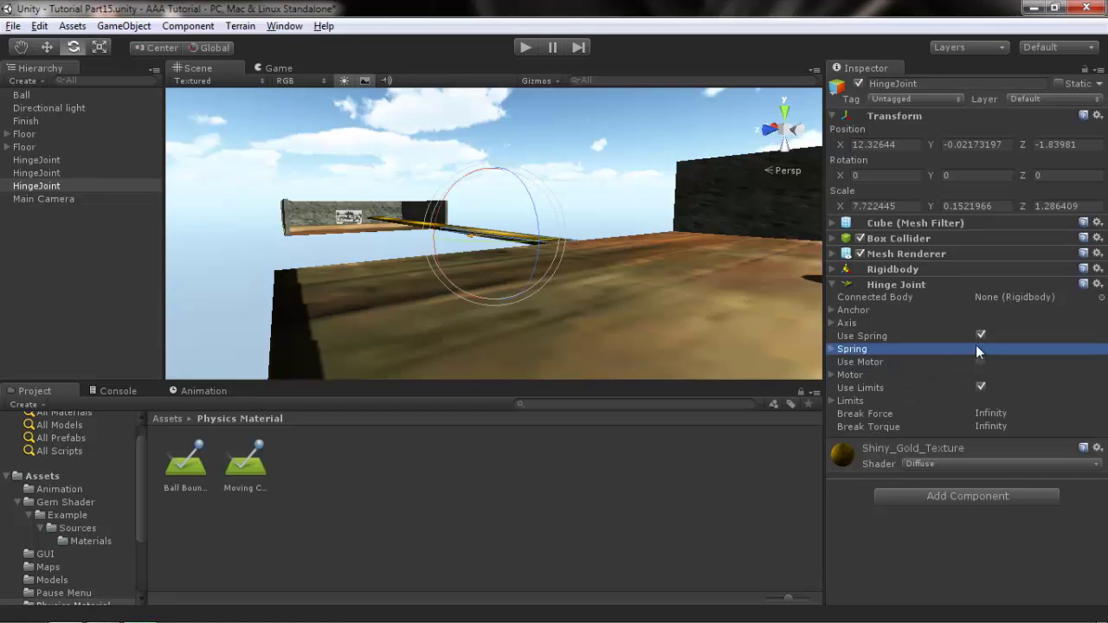
click(980, 335)
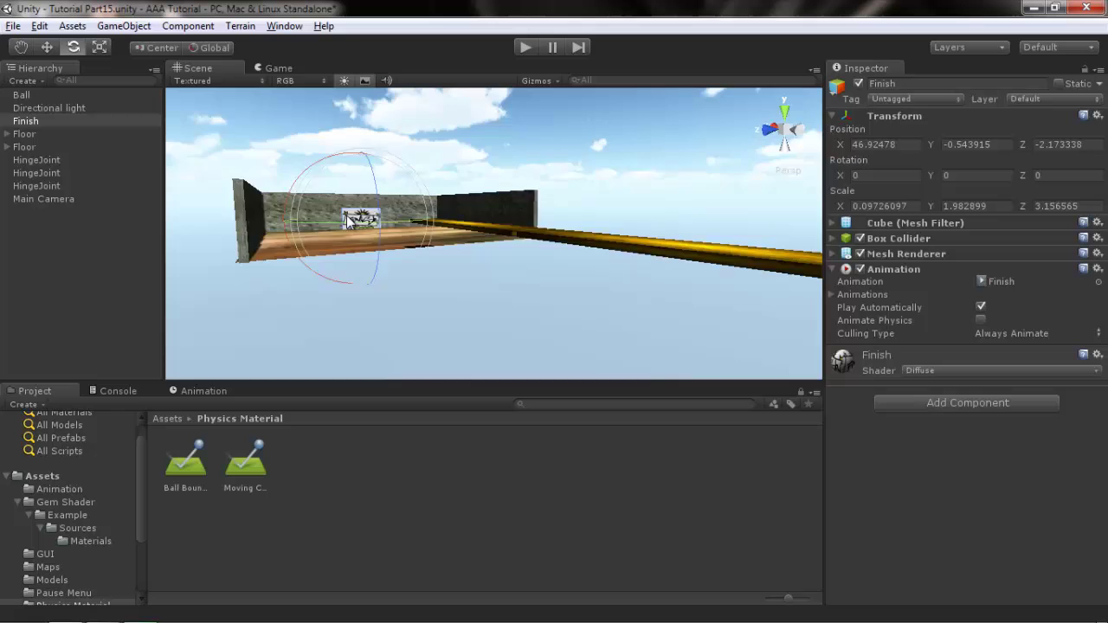
Step: Frame the Finish sign close up with the Move tool active, undoing the accidental rotation of the sign
key(f)
drag(559, 257, 470, 257)
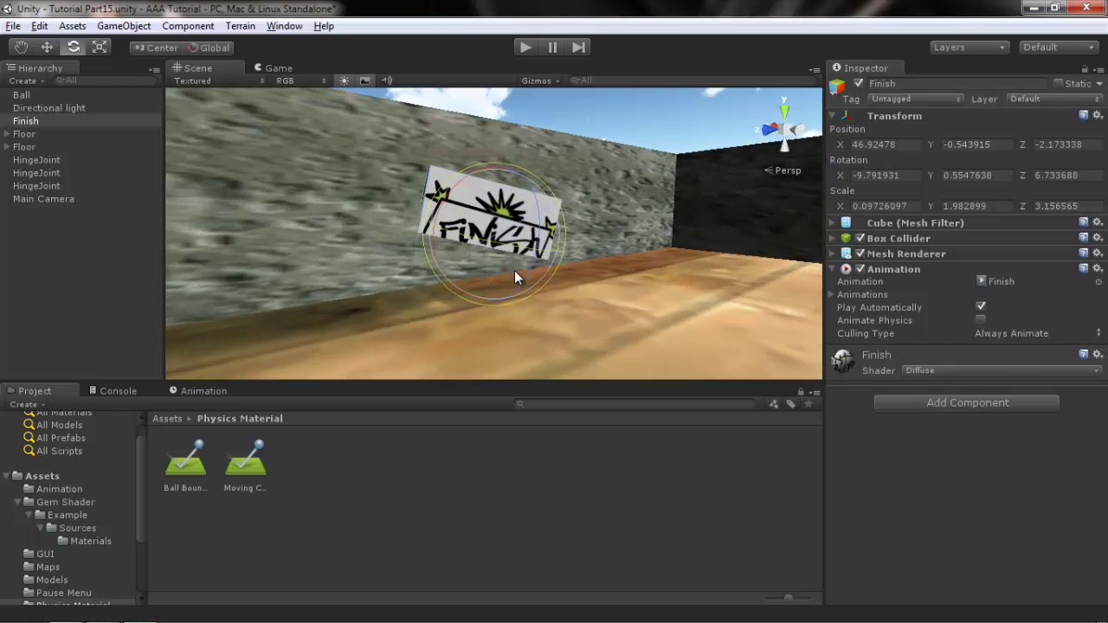
key(ctrl+z)
scroll(533, 296, up, 2)
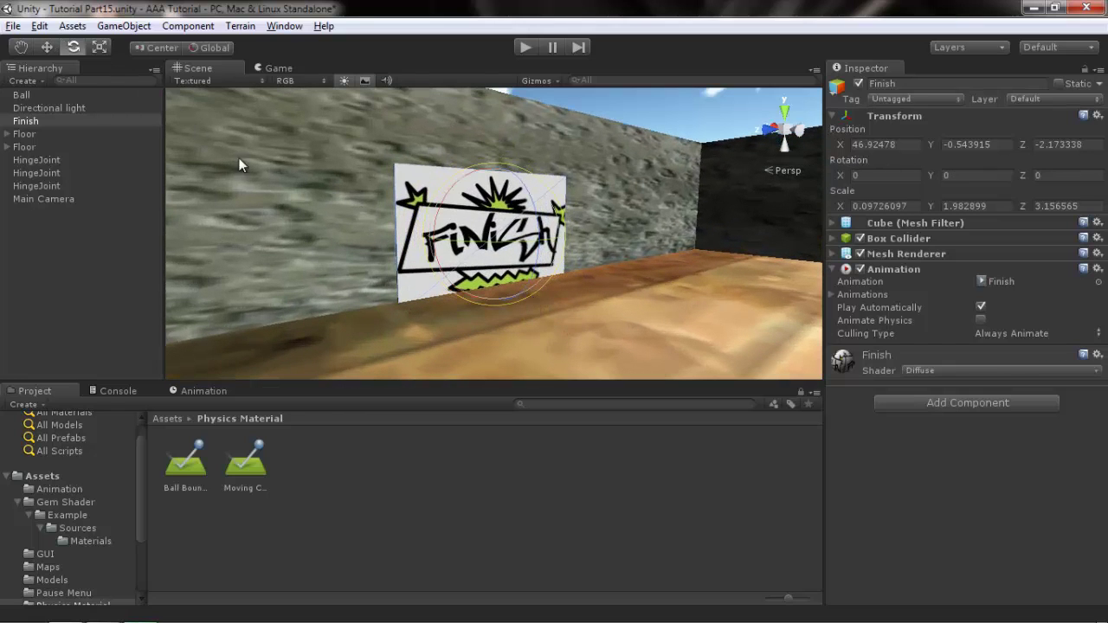
click(52, 45)
alt+drag(652, 273, 491, 252)
scroll(490, 252, up, 4)
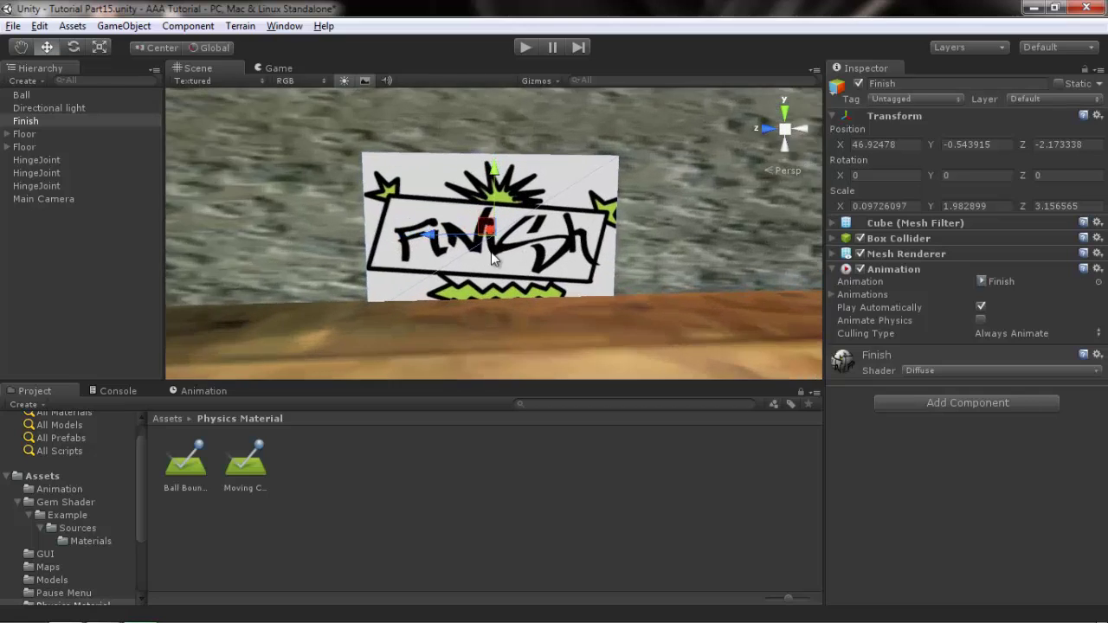
scroll(487, 293, up, 1)
Step: Open the Finish sign's animation and examine the Main Tex.offset.y curve among the Finish material's properties
click(207, 392)
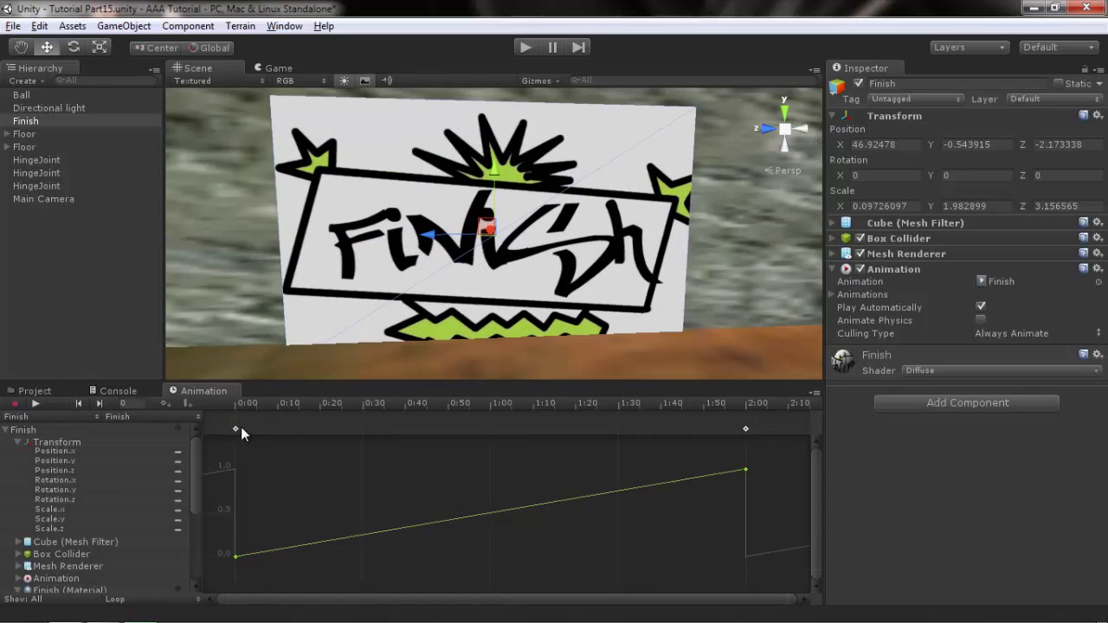
click(19, 442)
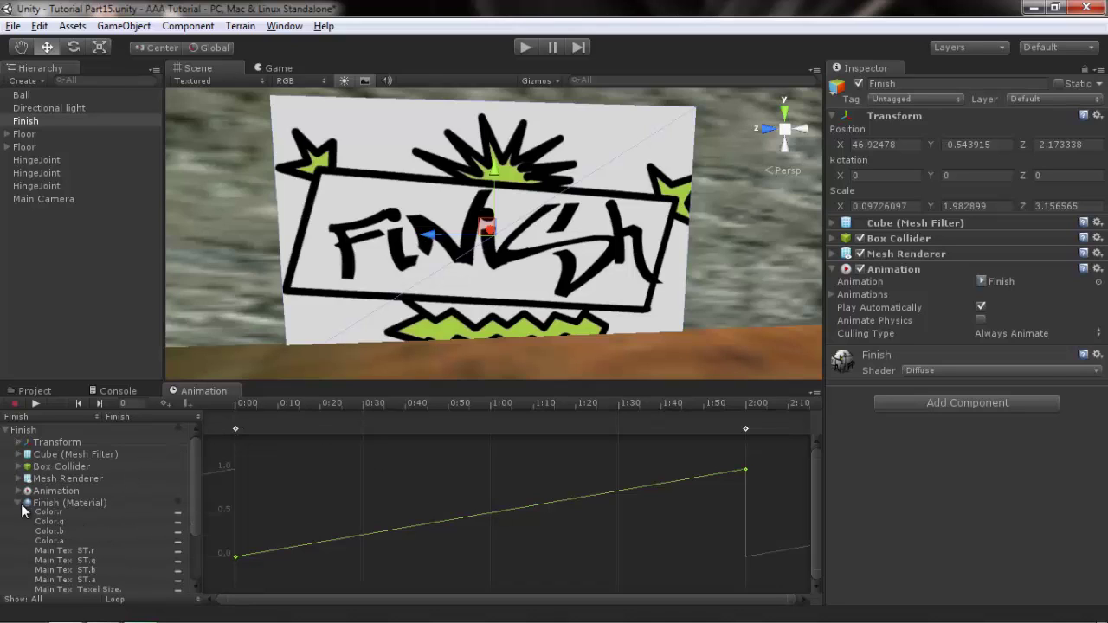
scroll(104, 512, down, 2)
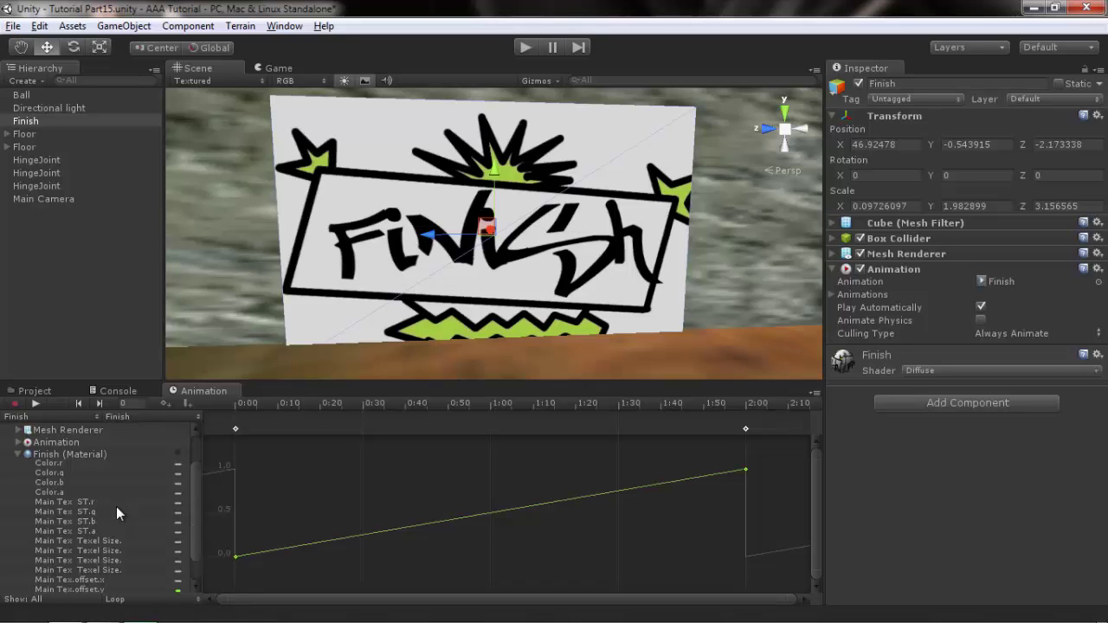
click(863, 371)
click(863, 371)
scroll(530, 304, down, 2)
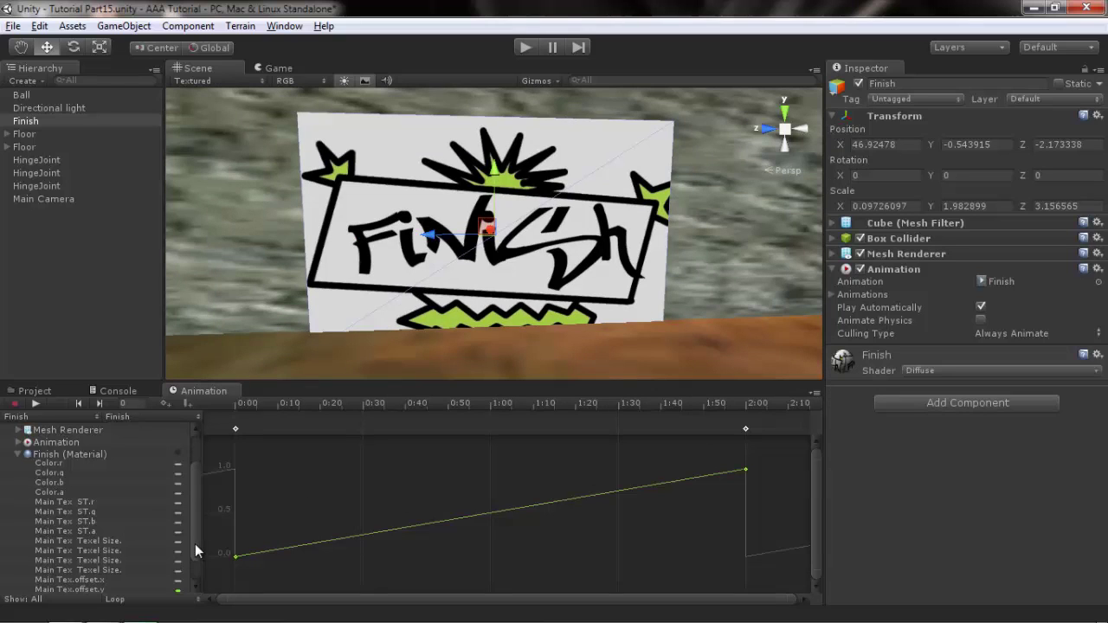
scroll(195, 543, down, 2)
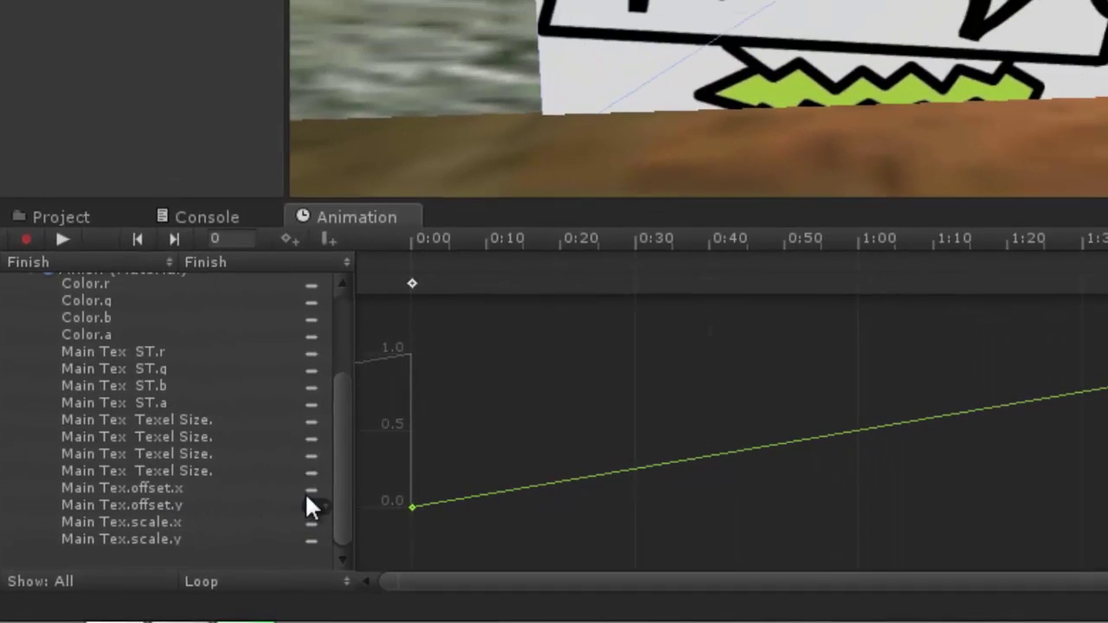
click(311, 505)
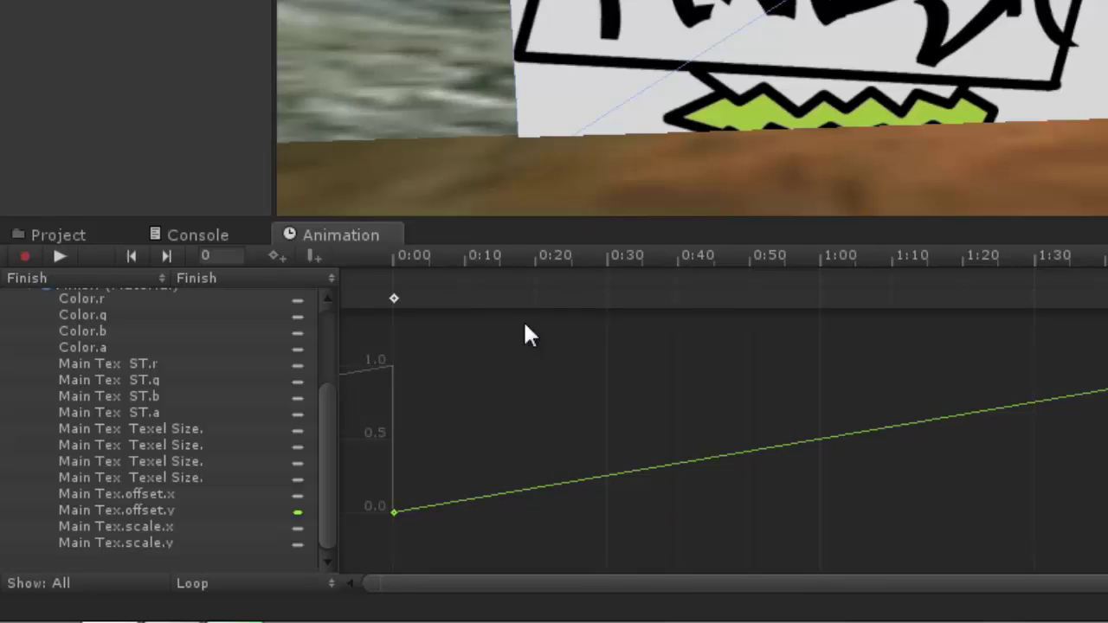
Step: Add an animation curve for Main Tex.scale.x starting at frame 0 of the Finish animation
click(297, 527)
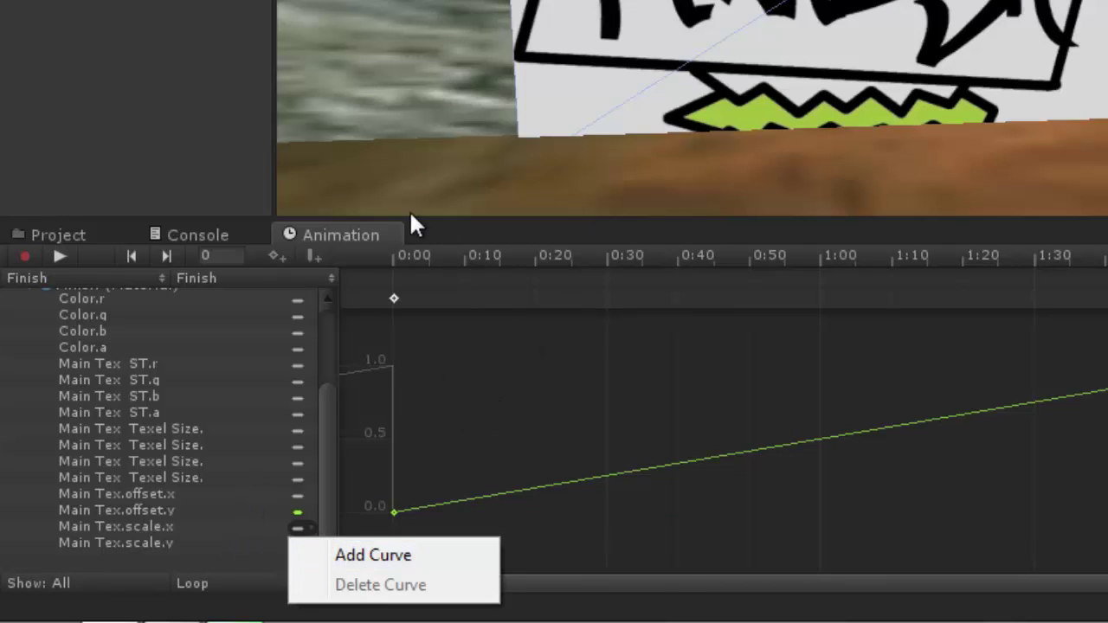
click(398, 261)
click(391, 260)
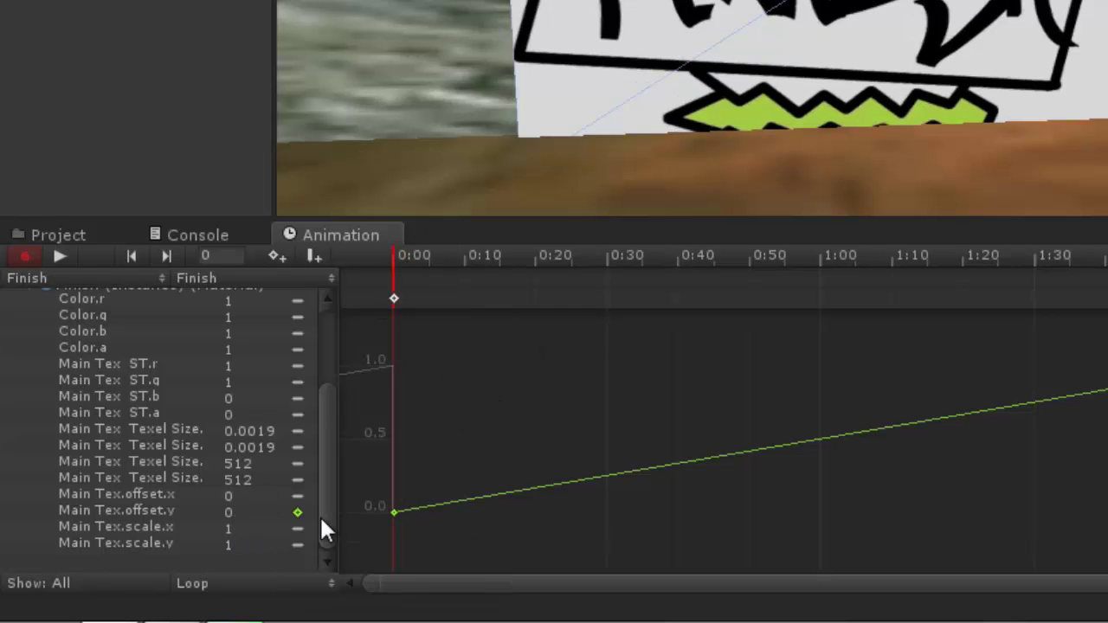
click(298, 528)
click(347, 488)
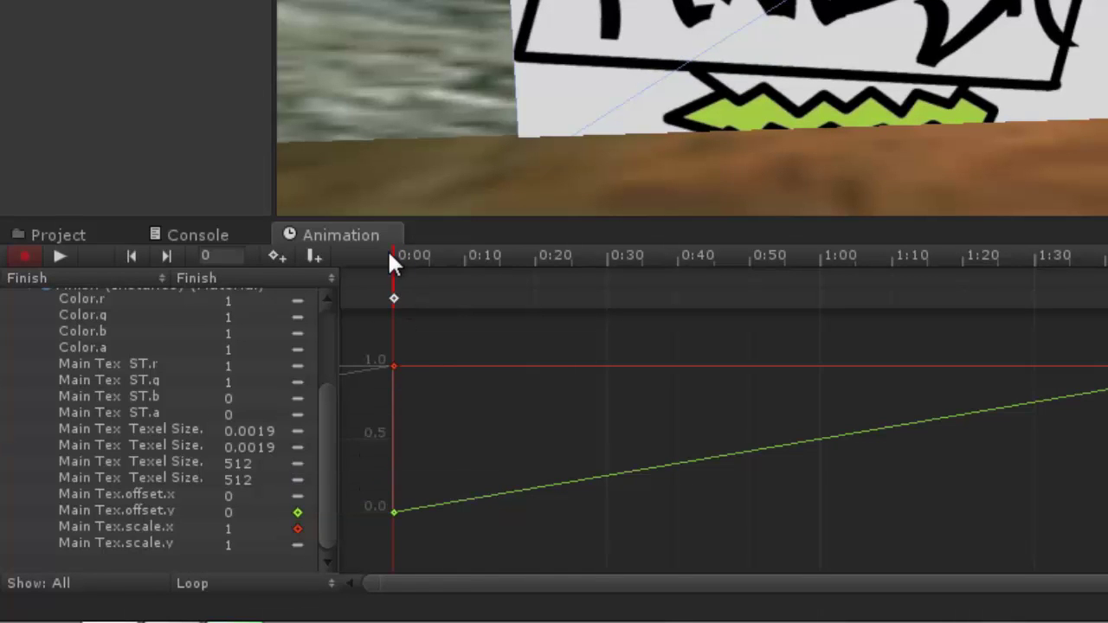
Step: Set Main Tex.scale.x to 2 at frame 120 and preview the sign's texture animation around frame 31
drag(391, 260, 1107, 257)
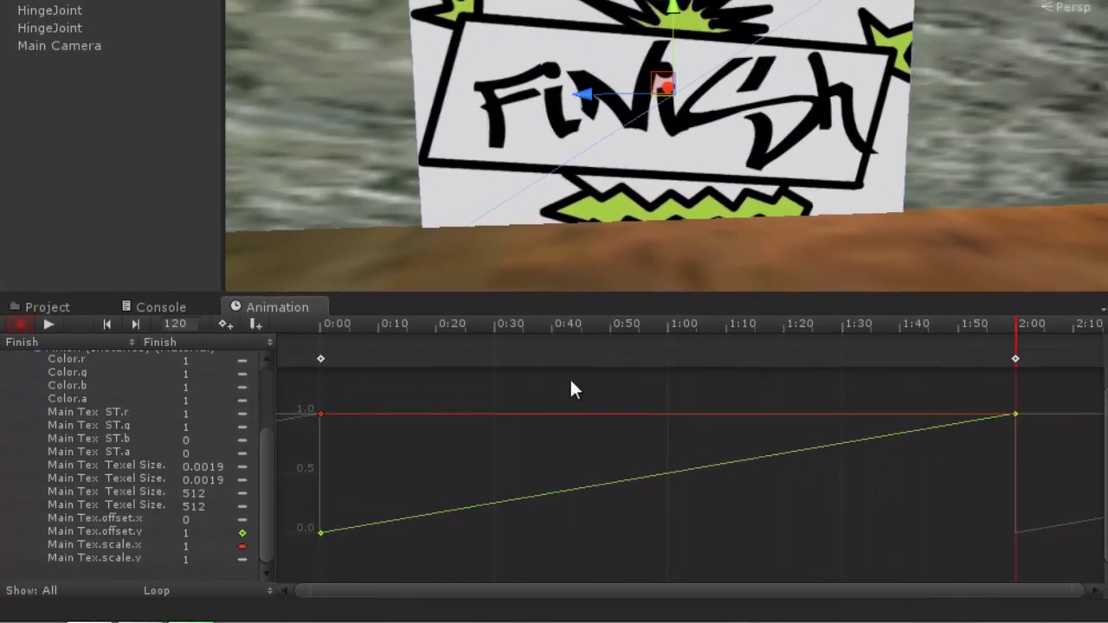
click(212, 532)
click(197, 545)
text(0)
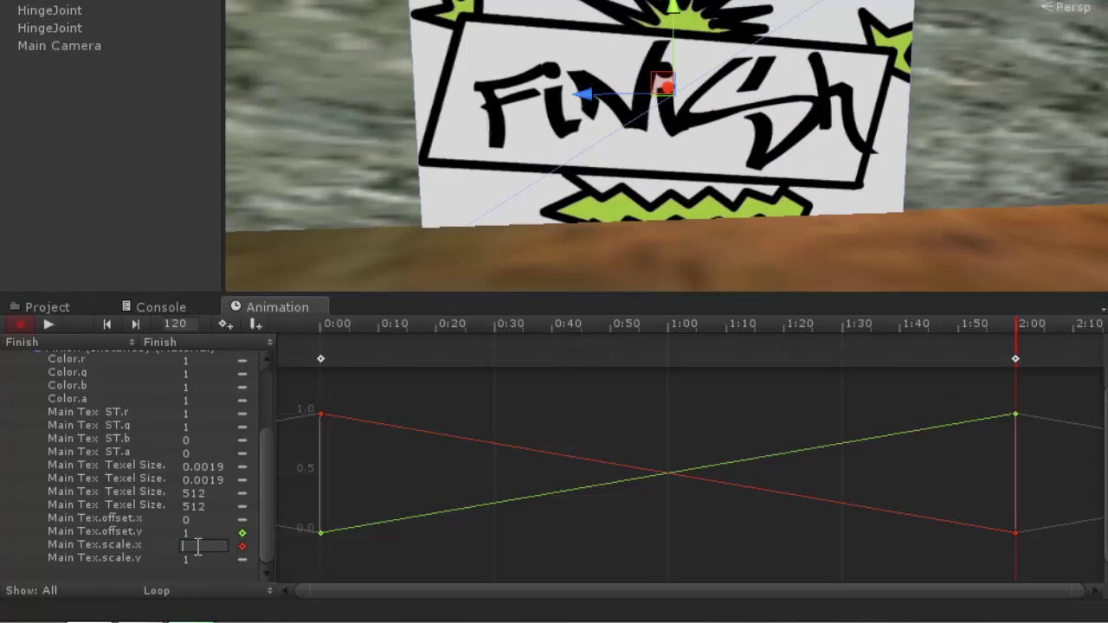
text(2)
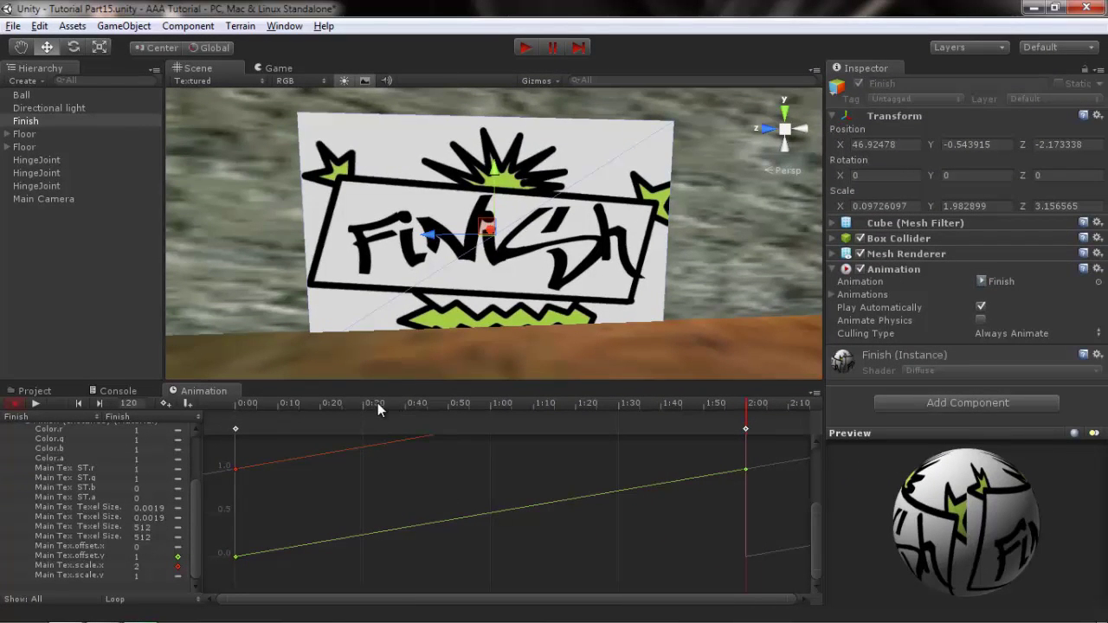
click(377, 403)
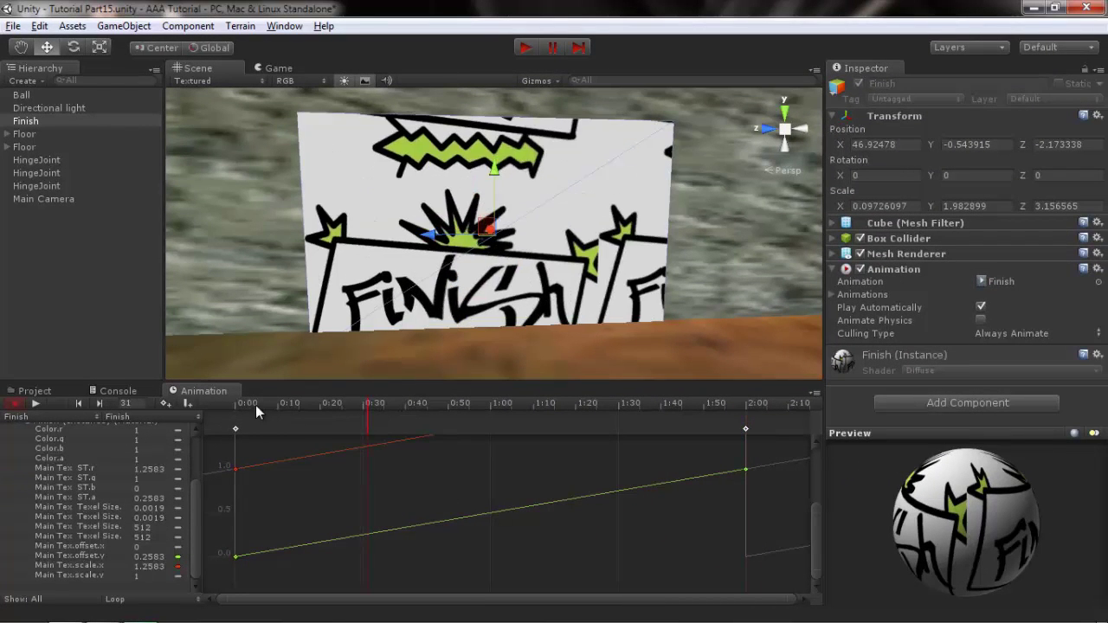
Step: Set Main Tex.scale.x to -2 at frame 120 of the Finish animation and scrub through the timeline to preview it
drag(363, 408, 730, 400)
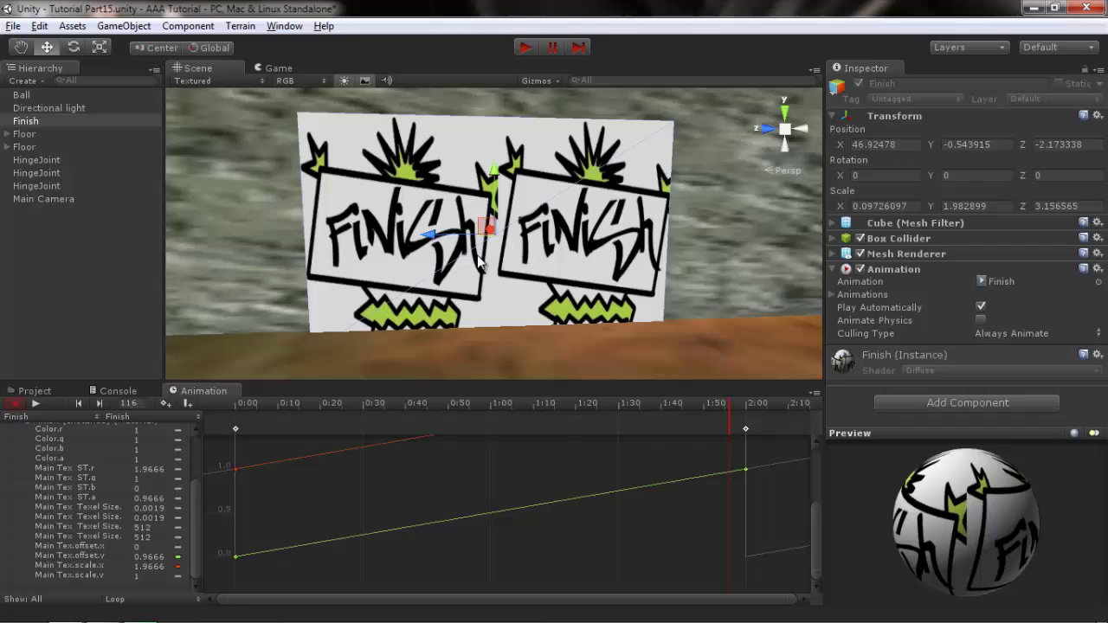
click(747, 426)
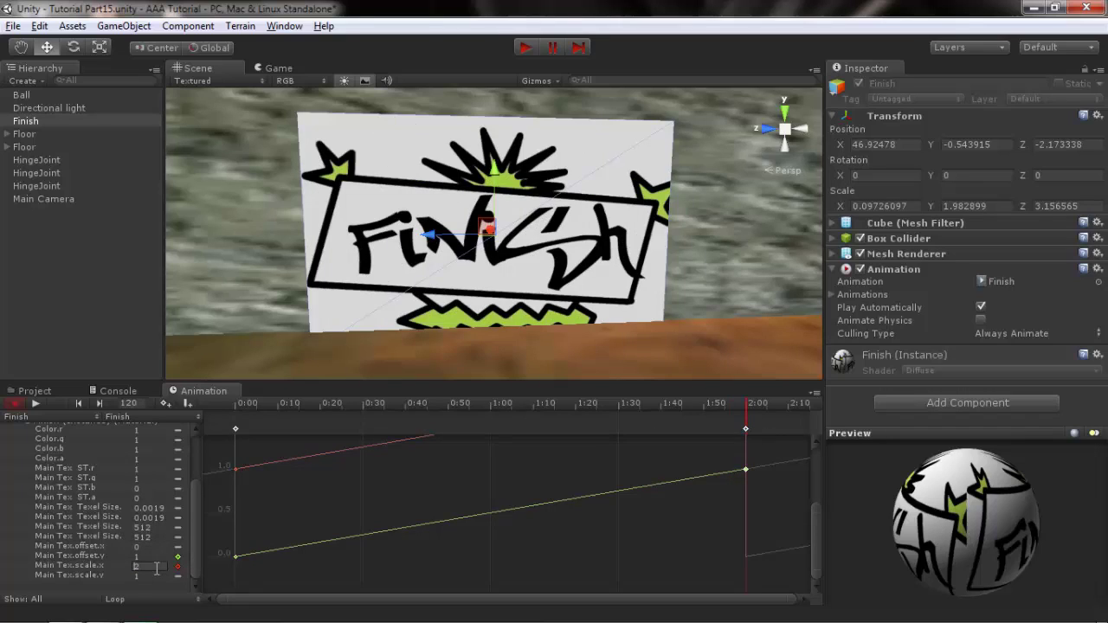
text(-2)
drag(246, 404, 740, 409)
scroll(554, 519, down, 5)
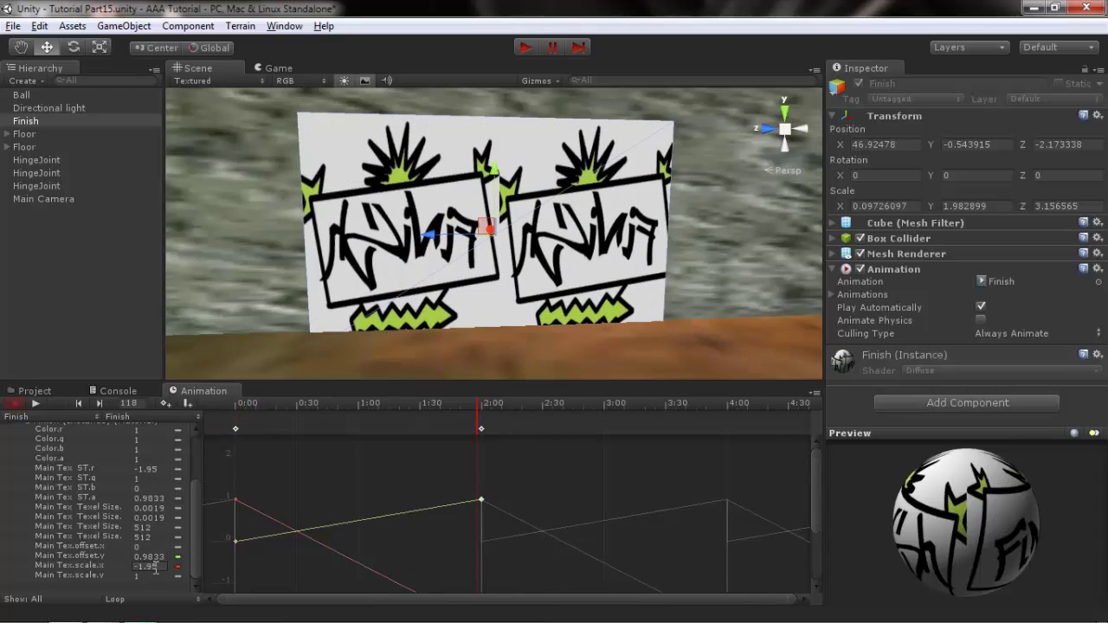
Step: Try another Main Tex.scale.x value at frame 118 and delete the stray key there
text(1)
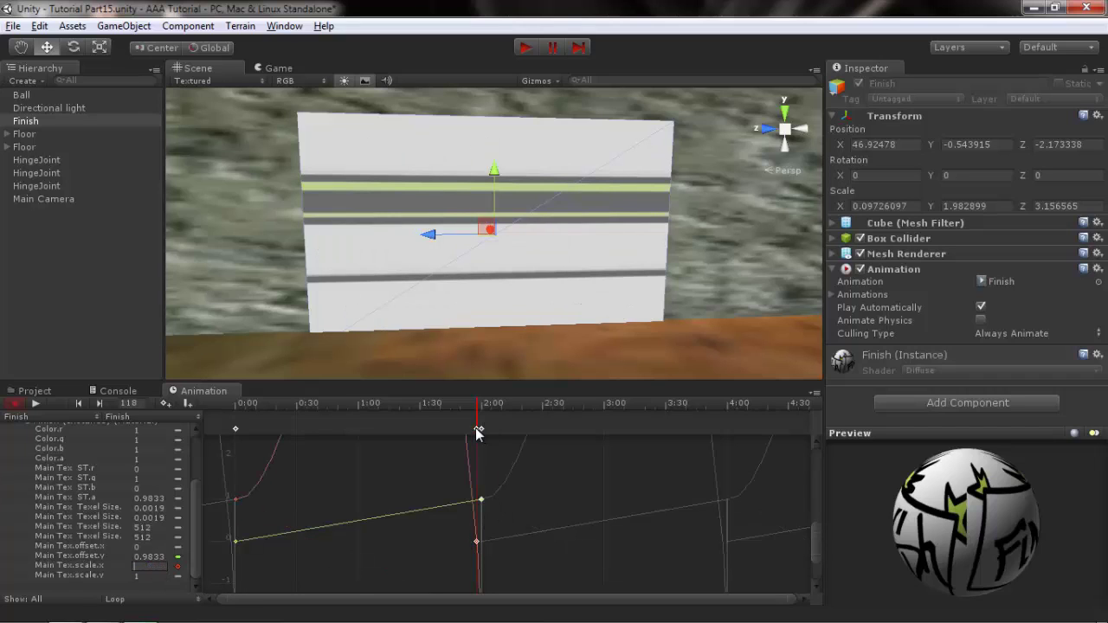
right_click(475, 541)
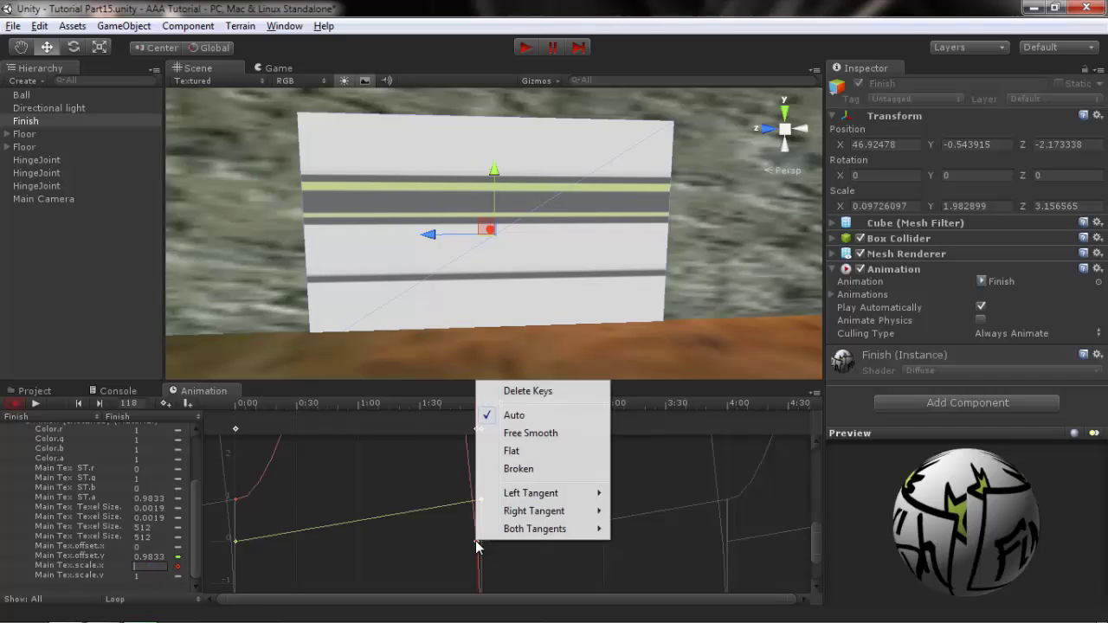
click(515, 392)
scroll(501, 524, up, 3)
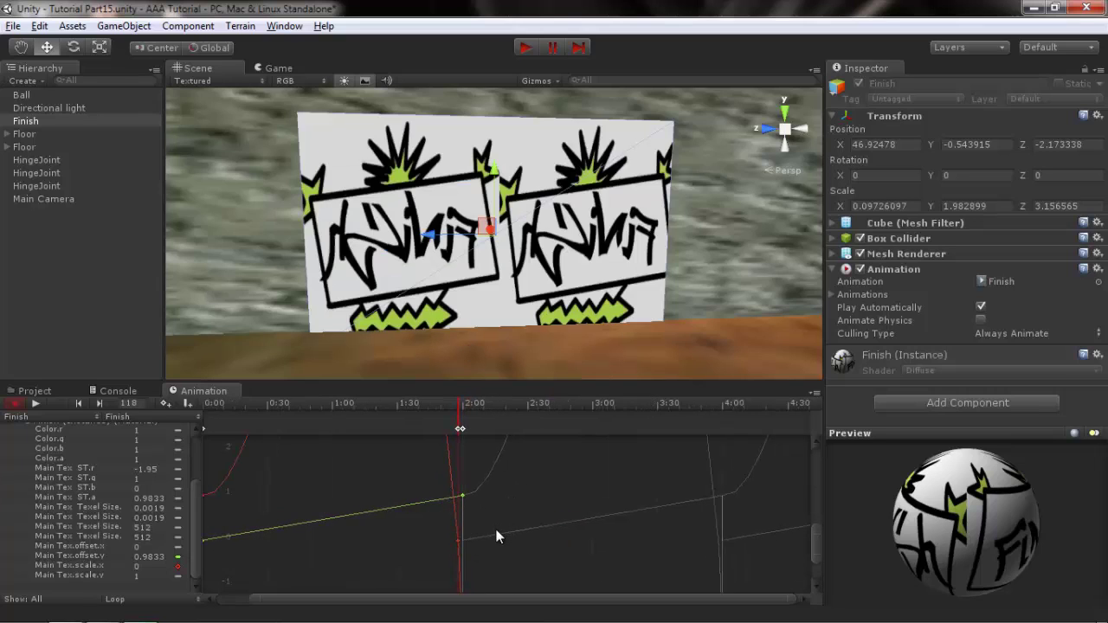
Step: Delete the Main Tex.scale.x curve from the Finish animation
right_click(181, 568)
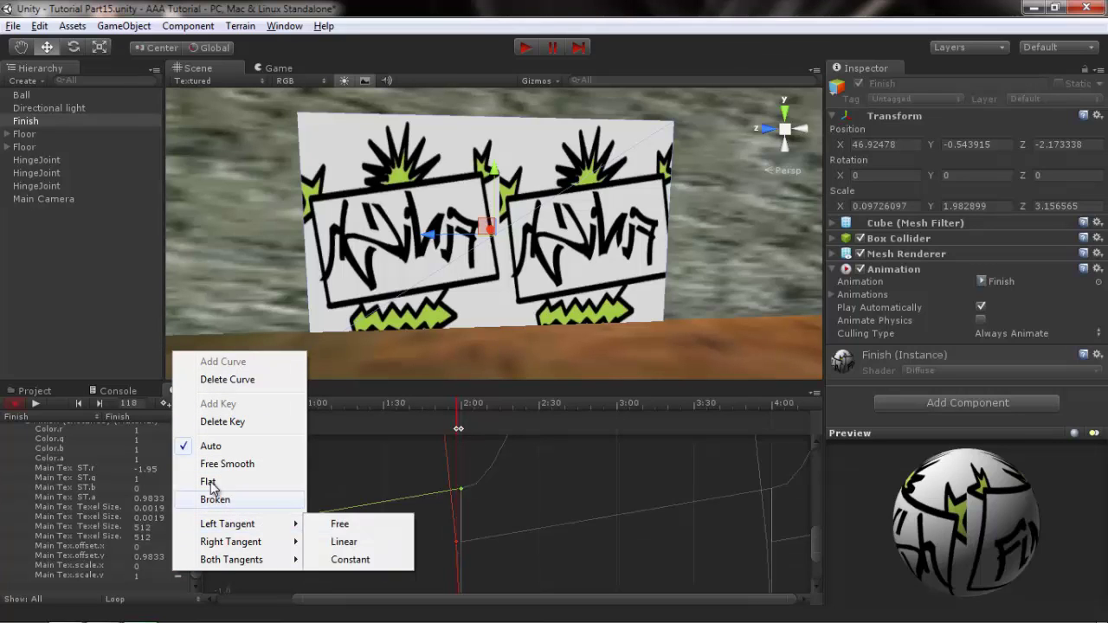
click(229, 379)
scroll(177, 554, down, 3)
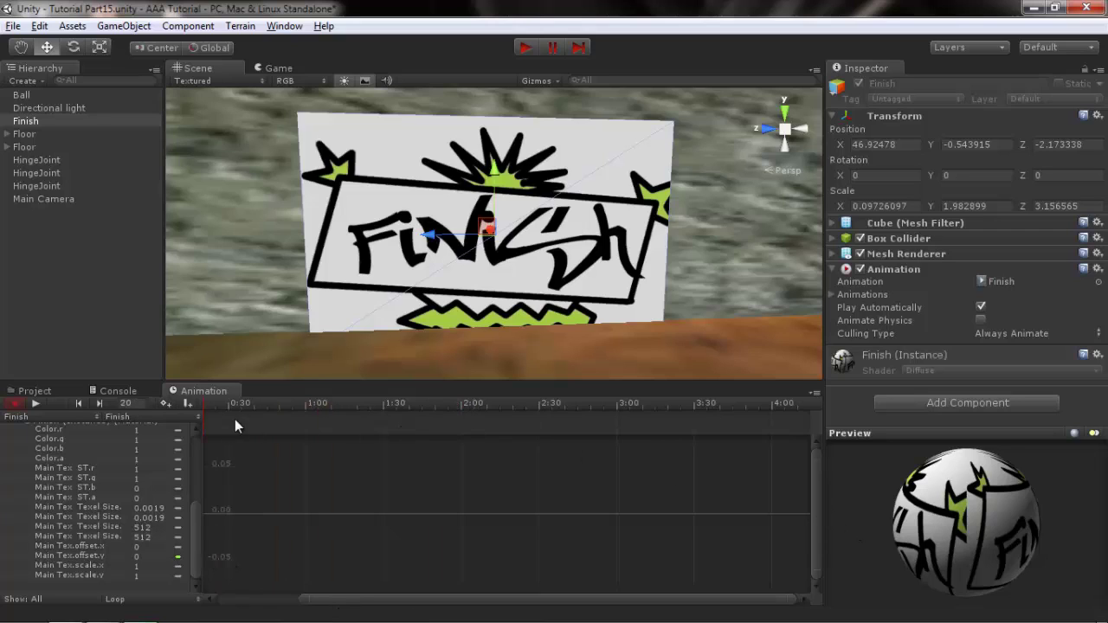
Step: Set Main Tex.offset.y to 1 at frame 120 of the Finish animation
drag(349, 601, 276, 600)
click(288, 411)
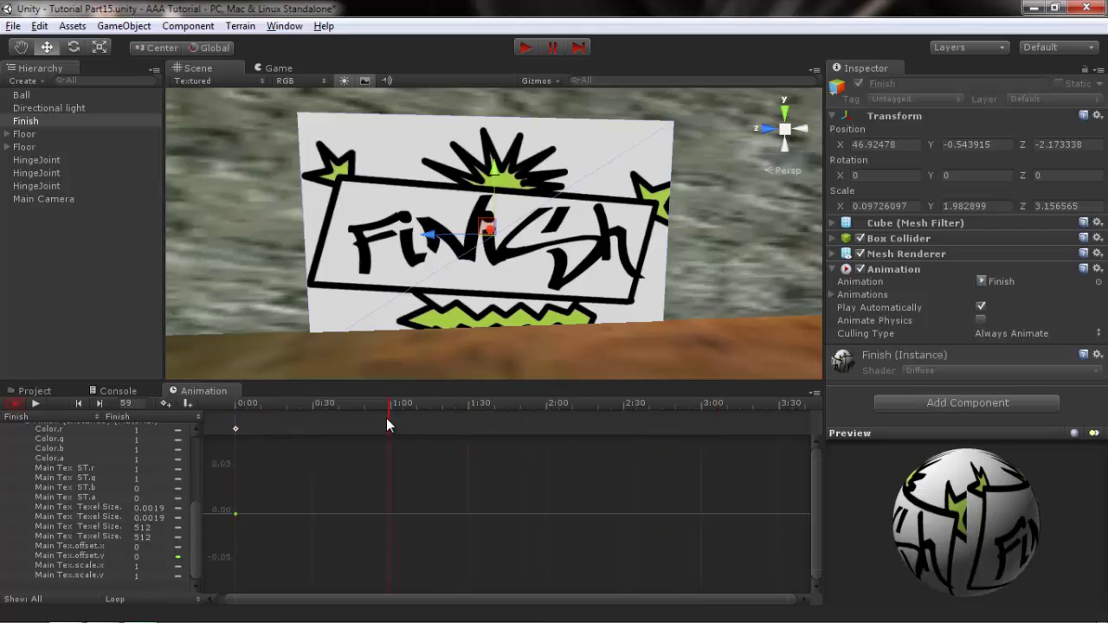
click(548, 423)
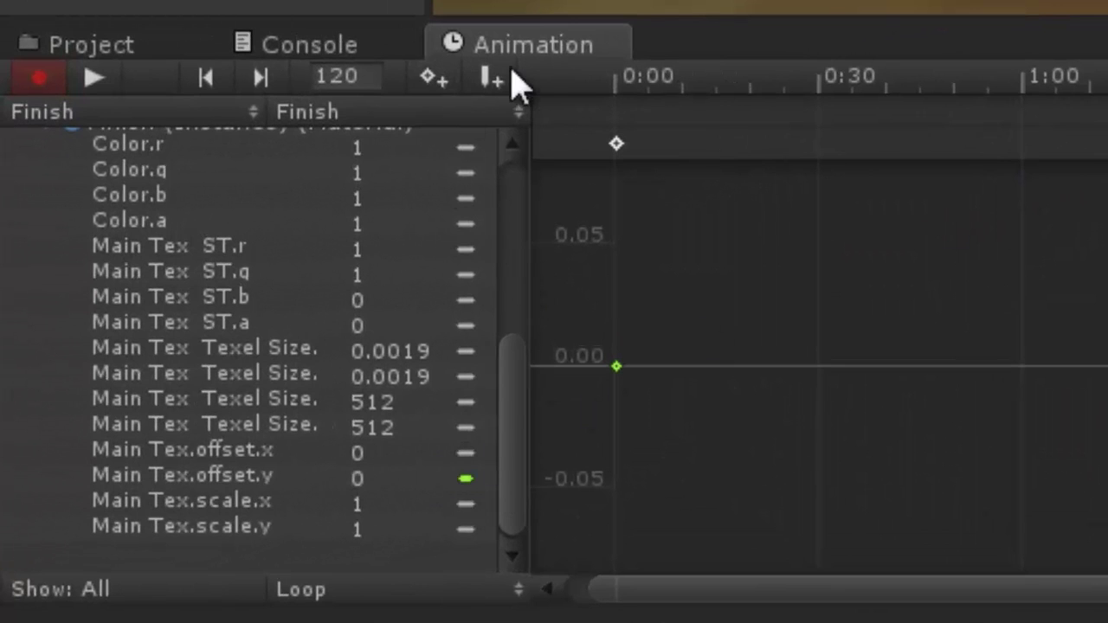
mouse_move(617, 87)
mouse_down()
mouse_move(1103, 86)
mouse_move(615, 87)
mouse_up()
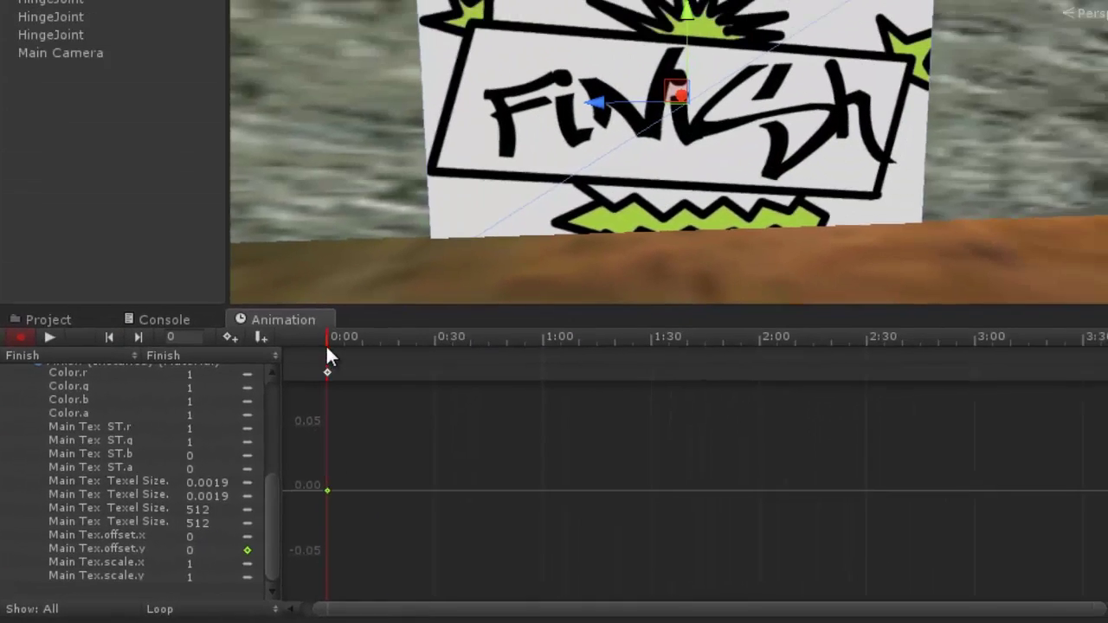
drag(475, 203, 976, 208)
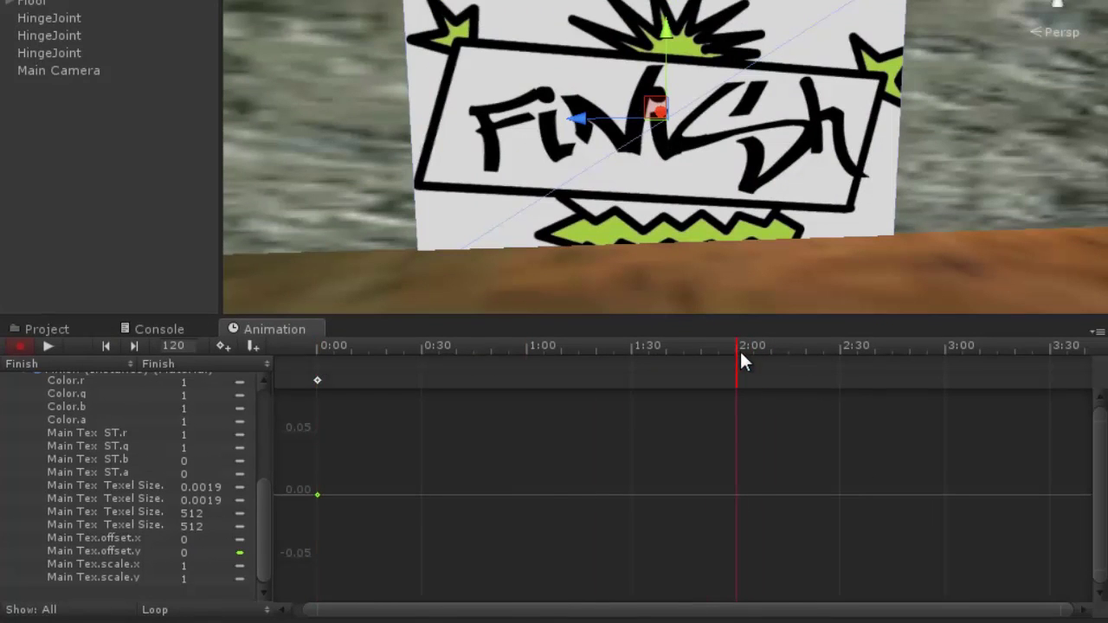
click(194, 552)
text(1)
key(Return)
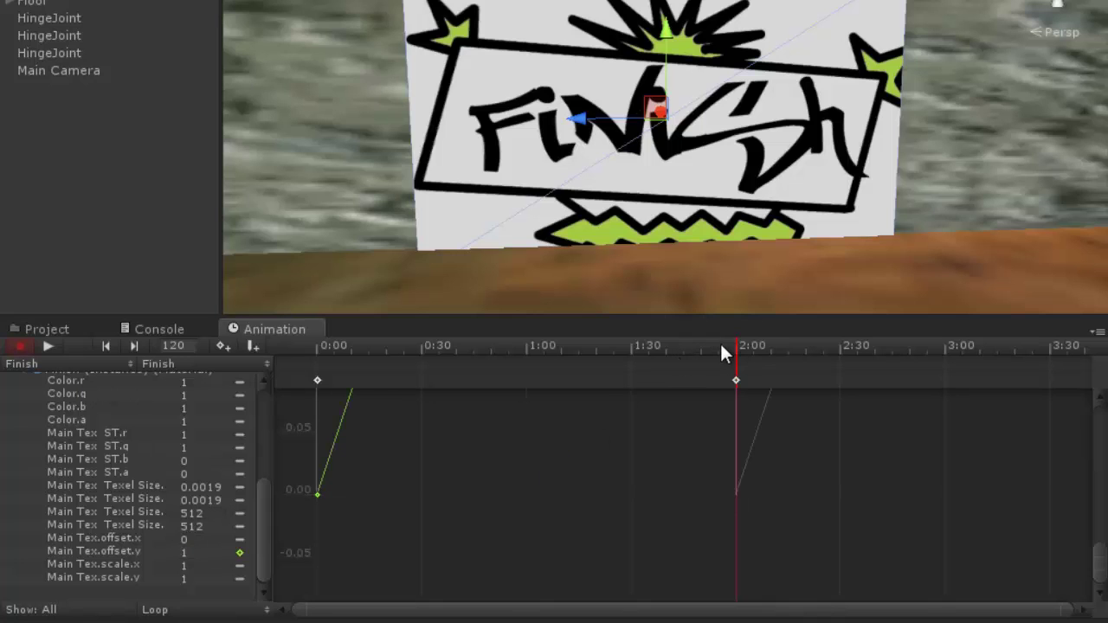
Step: Return to frame 0 and play the Finish animation to preview the sign's vertical texture scrolling
drag(735, 344, 261, 352)
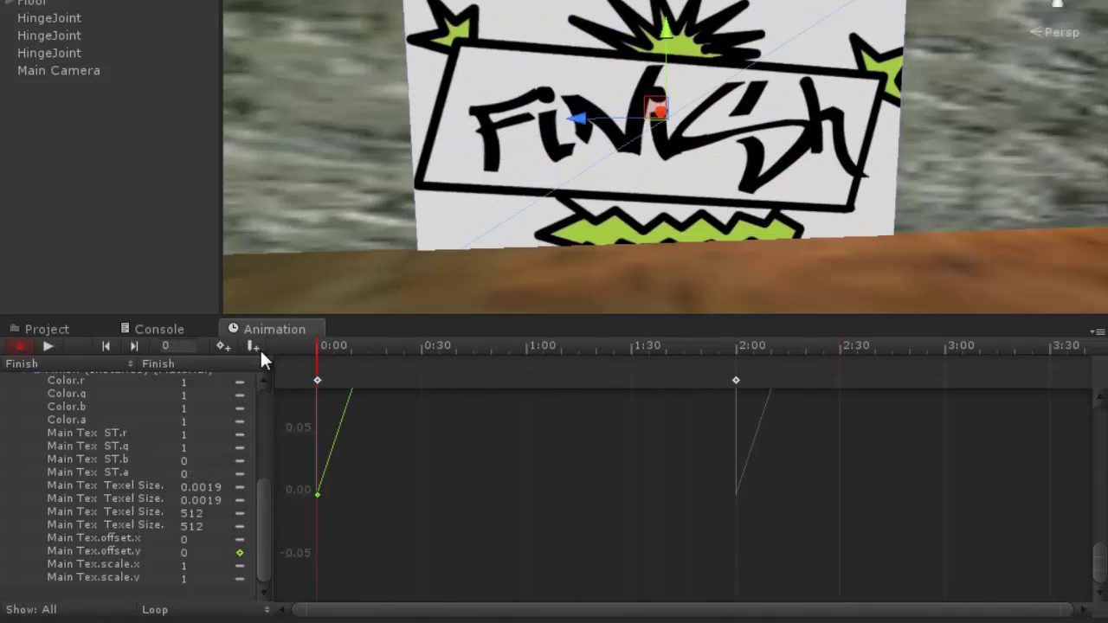
click(192, 613)
click(510, 615)
click(45, 362)
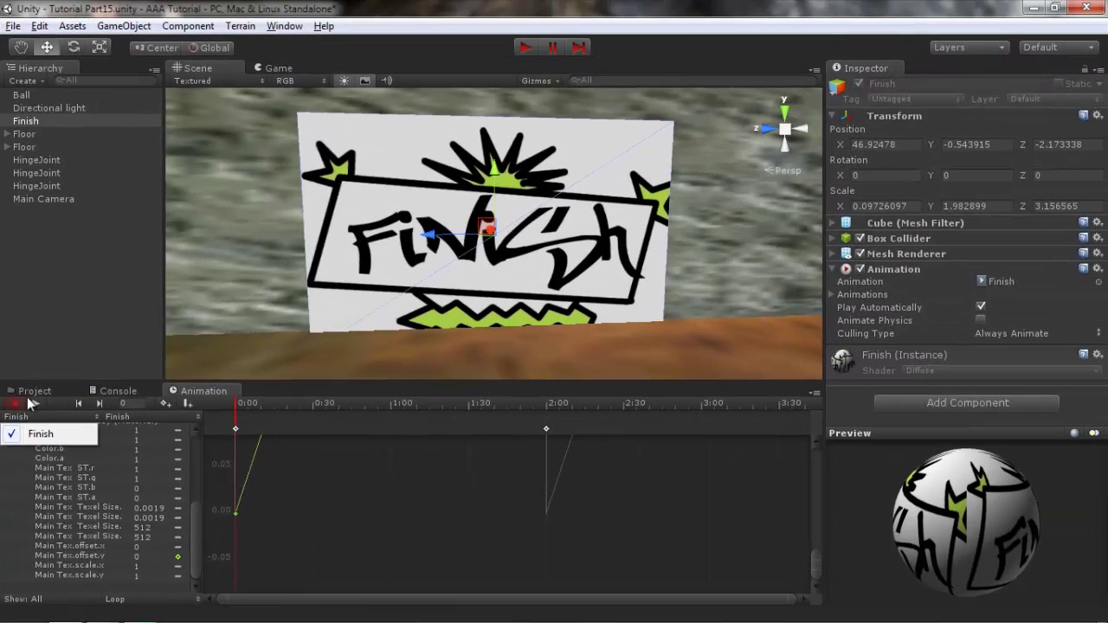
click(44, 344)
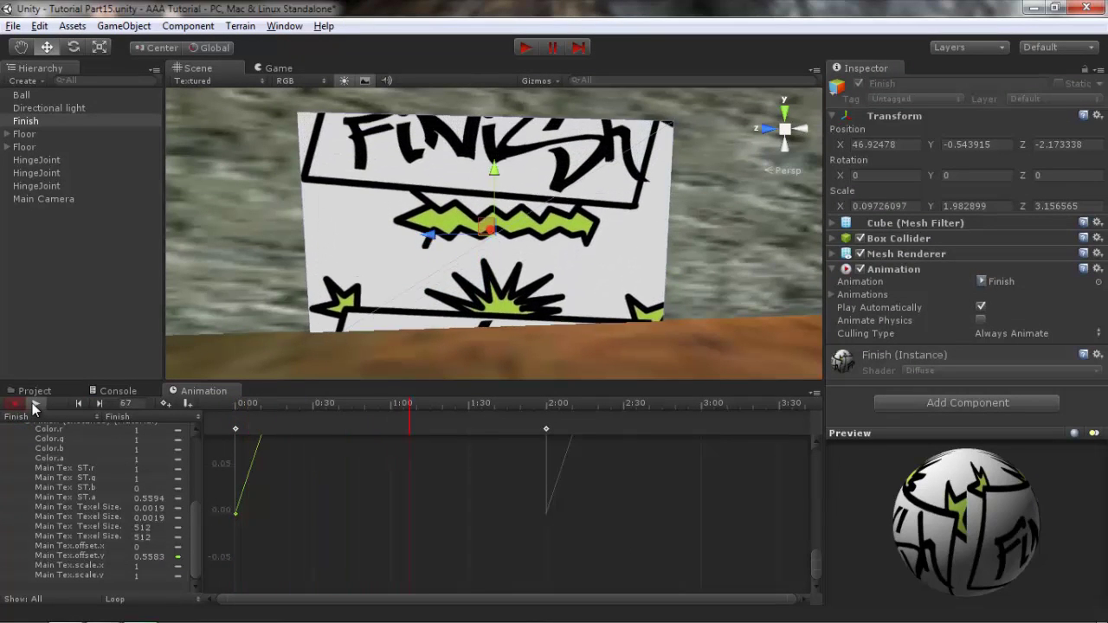